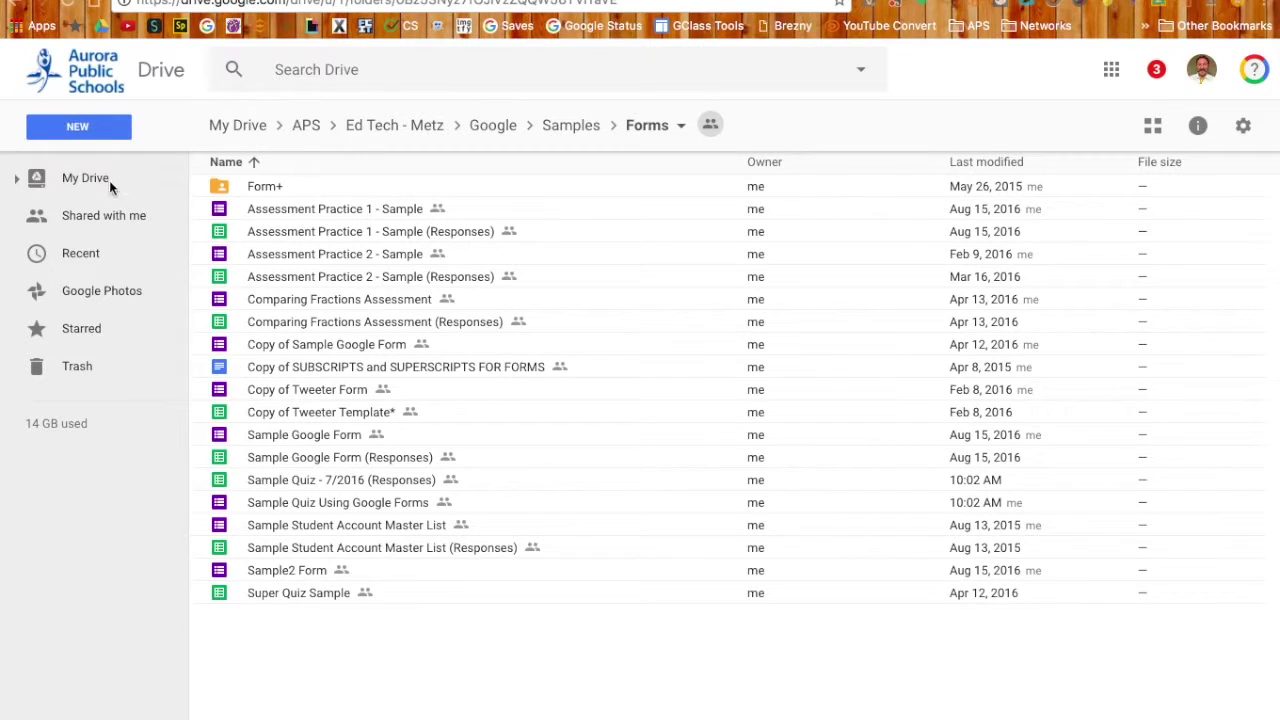
# - Create a new Google Form in the shared Forms folder, accepting the folder's sharing permissions
pyautogui.click(68, 126)
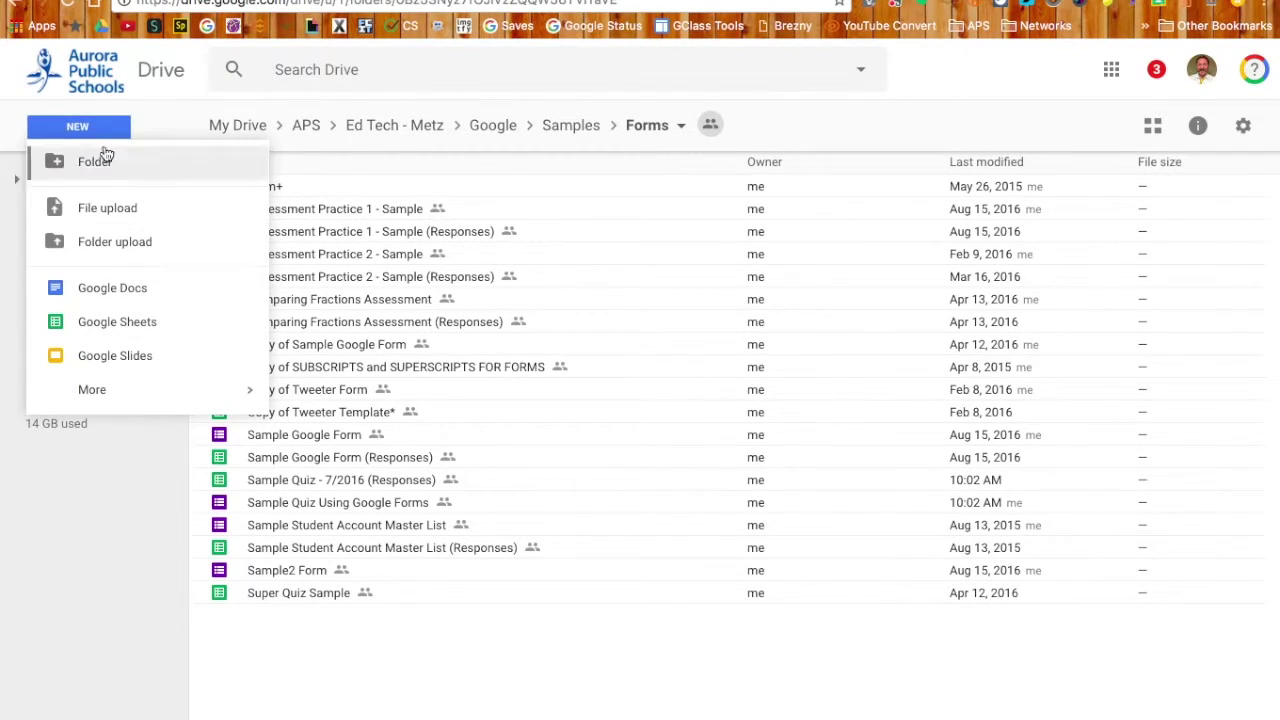
pyautogui.moveTo(118, 400)
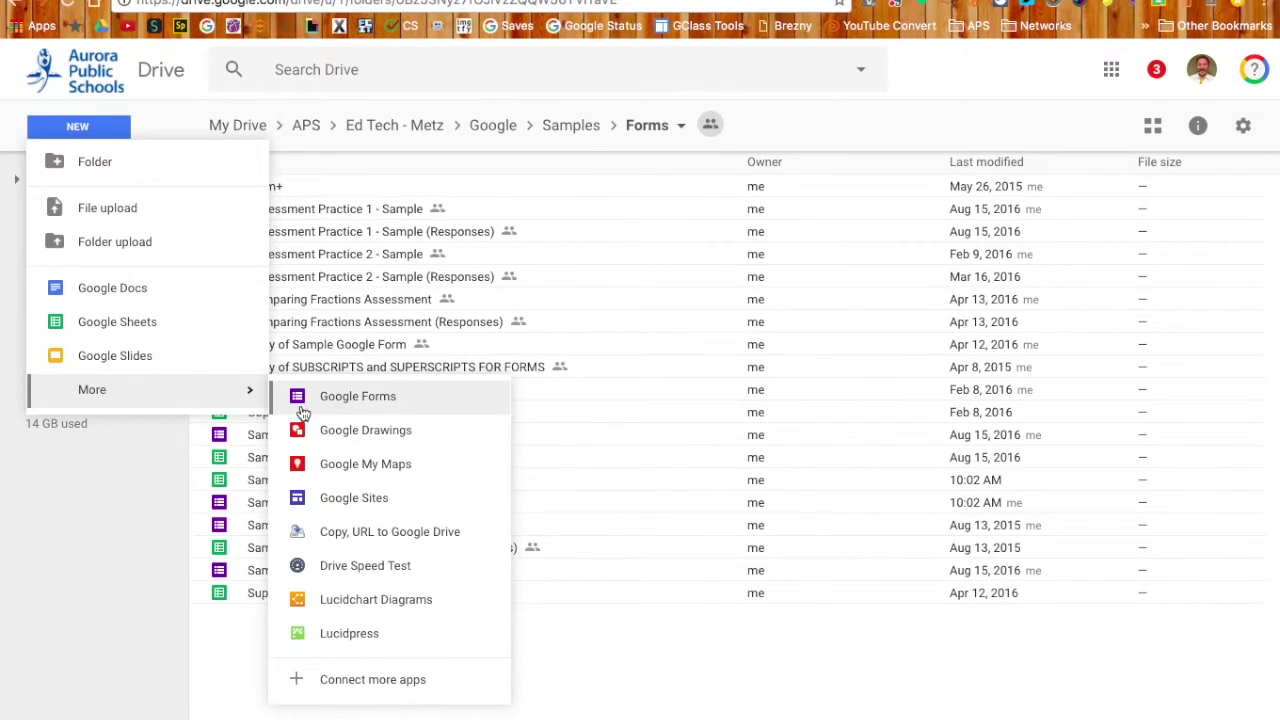
pyautogui.click(371, 410)
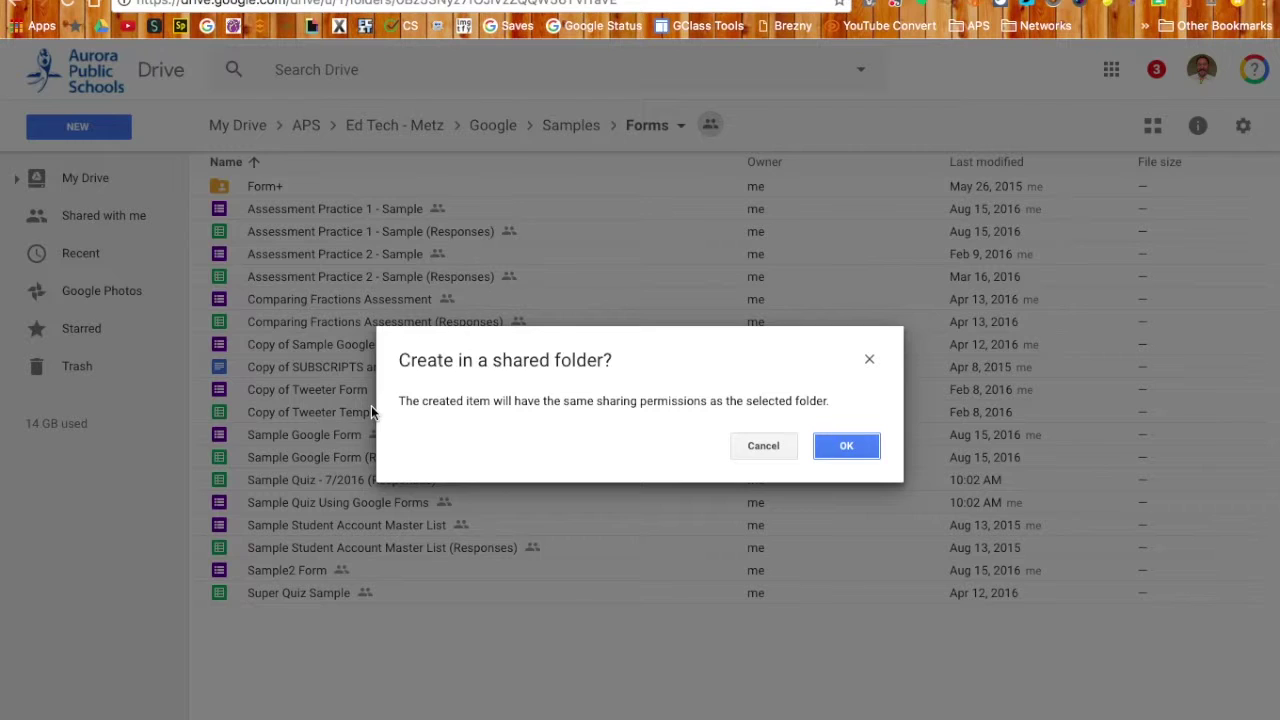
pyautogui.click(843, 447)
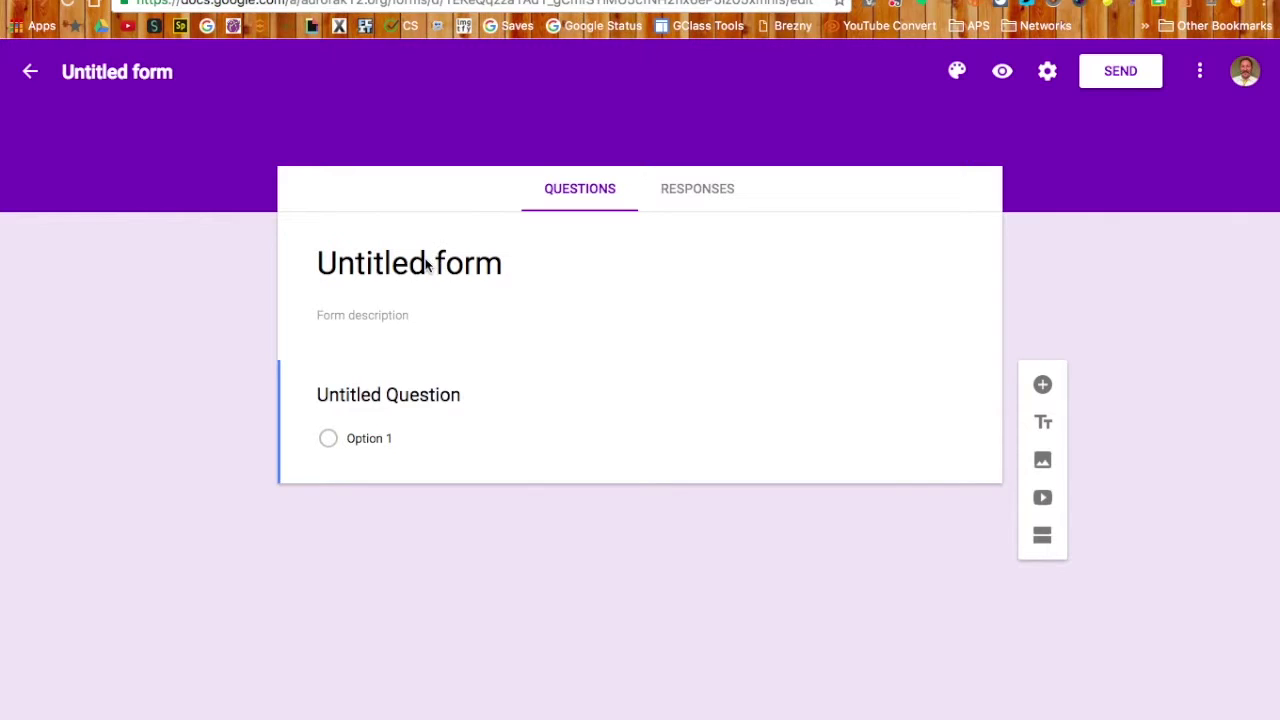
# - Title the form "Sample Form for Video" and apply the same name to the form file
pyautogui.click(427, 263)
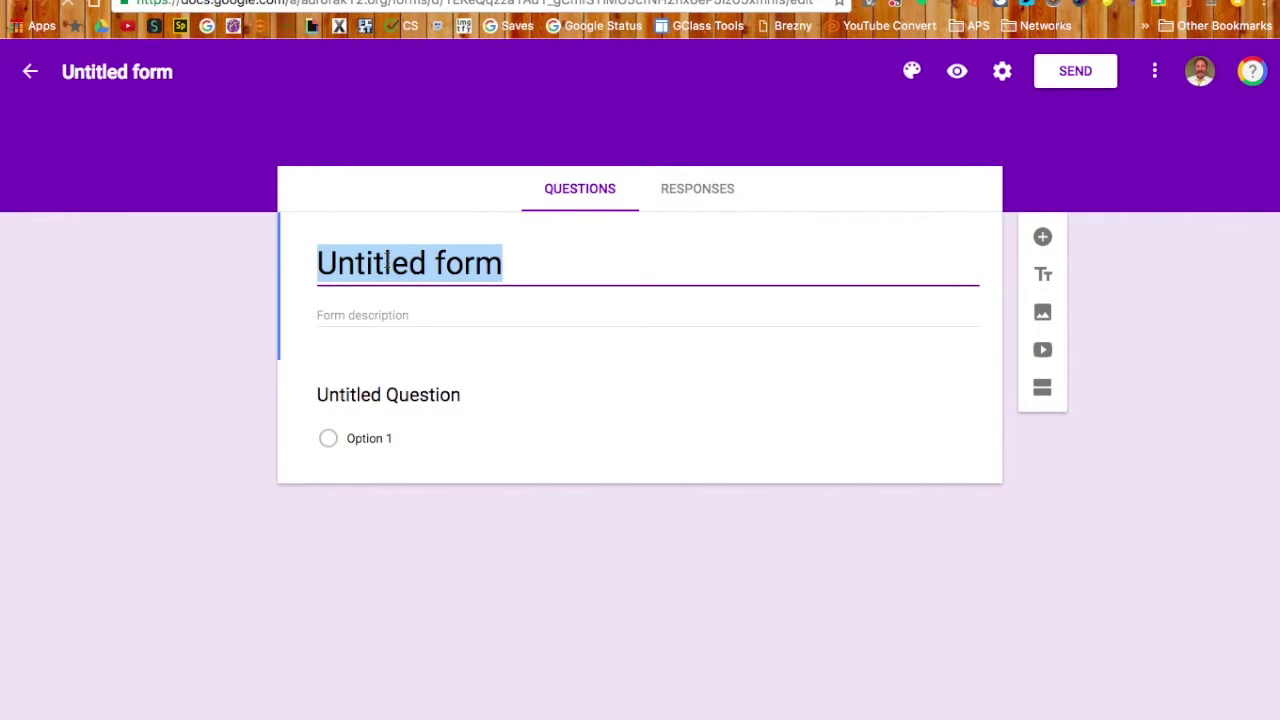
pyautogui.write('Sample Form f')
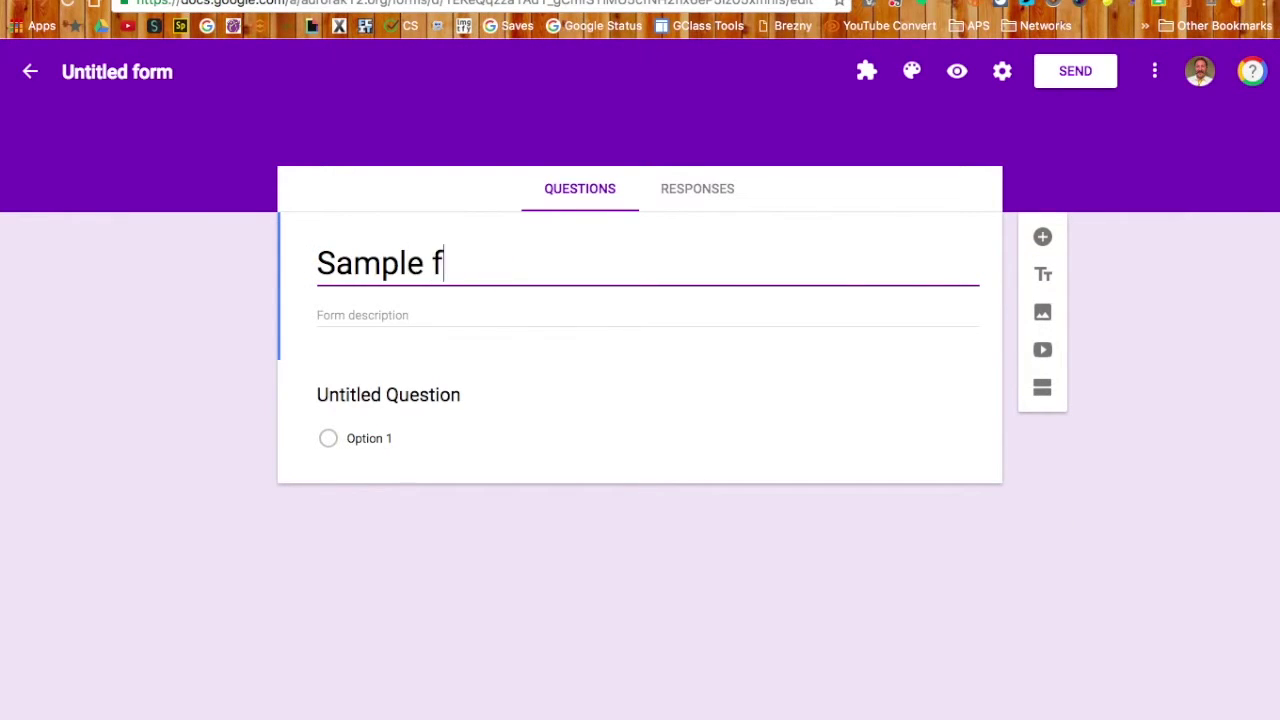
pyautogui.write('or F')
pyautogui.press('BackSpace')
pyautogui.write('Video')
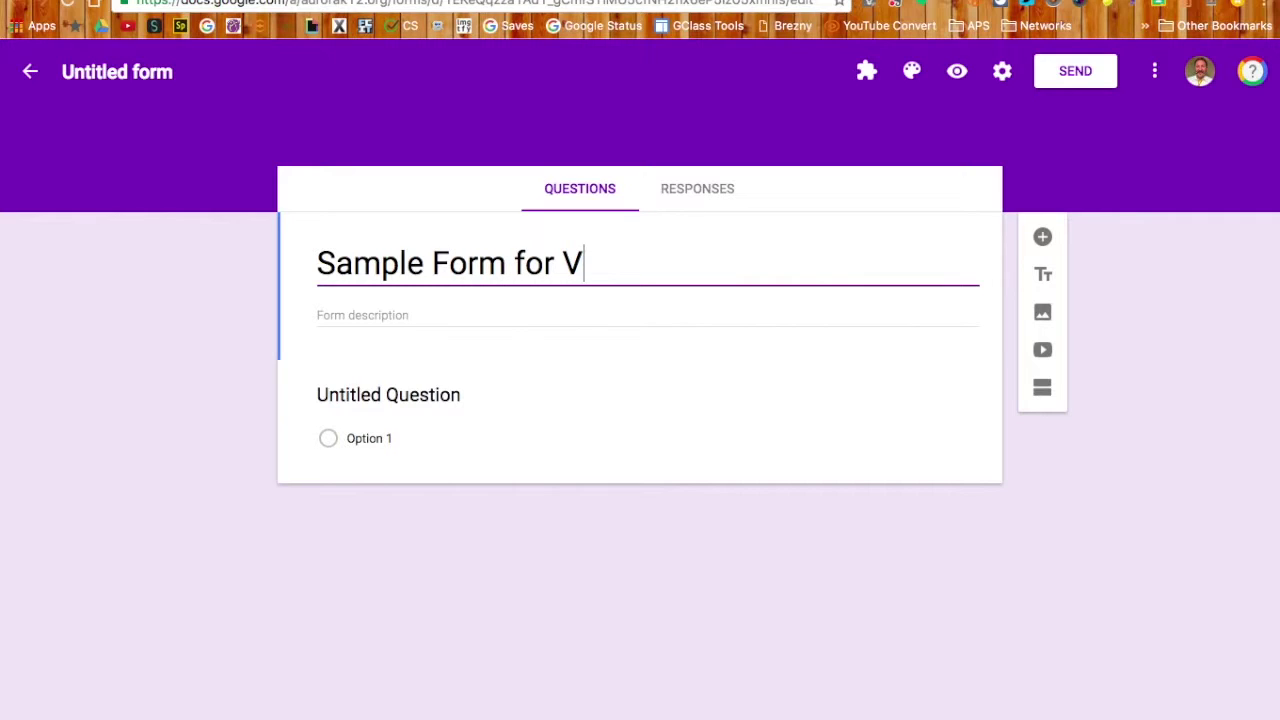
pyautogui.click(352, 315)
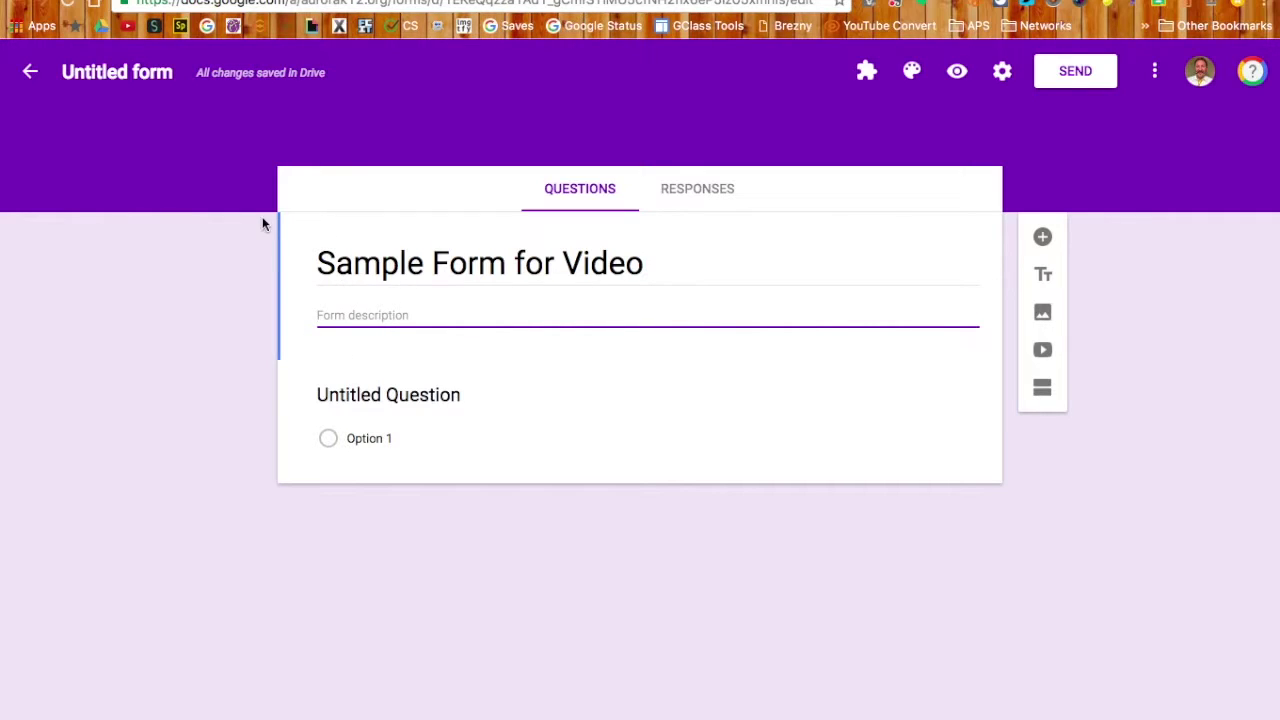
pyautogui.click(120, 73)
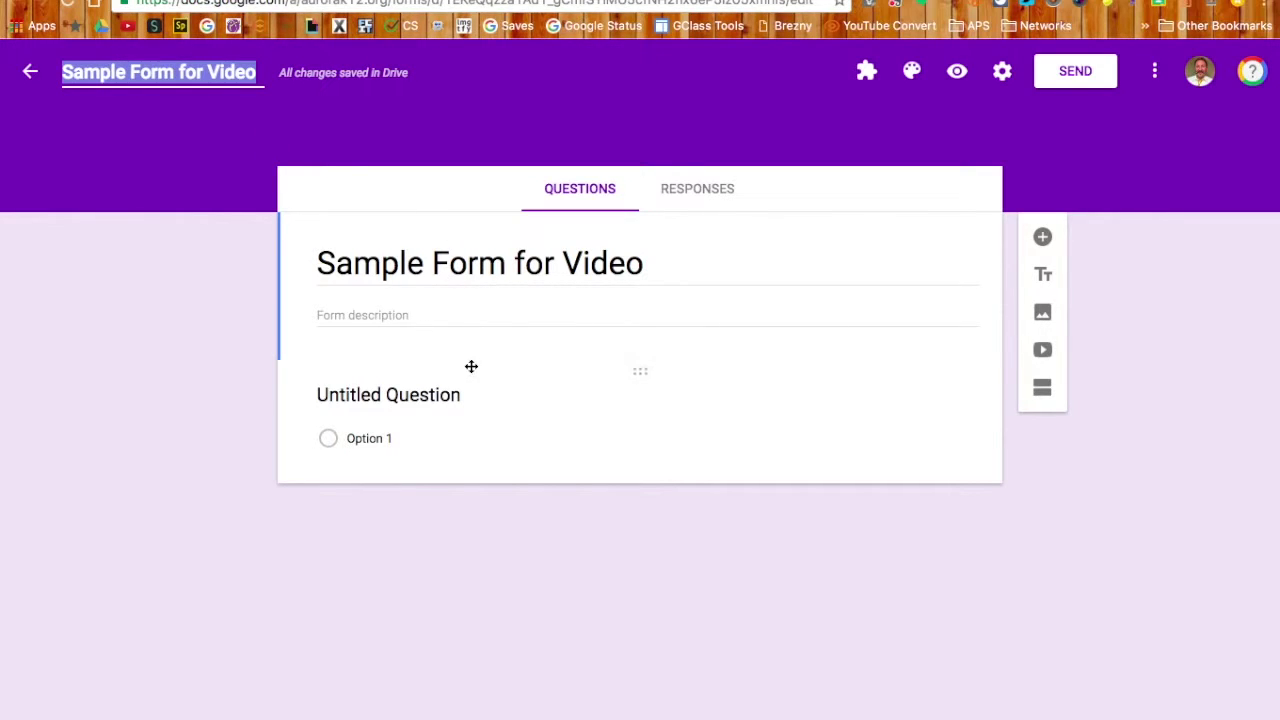
# - Write the first question as "What color is the sky?", keeping it multiple choice
pyautogui.click(412, 395)
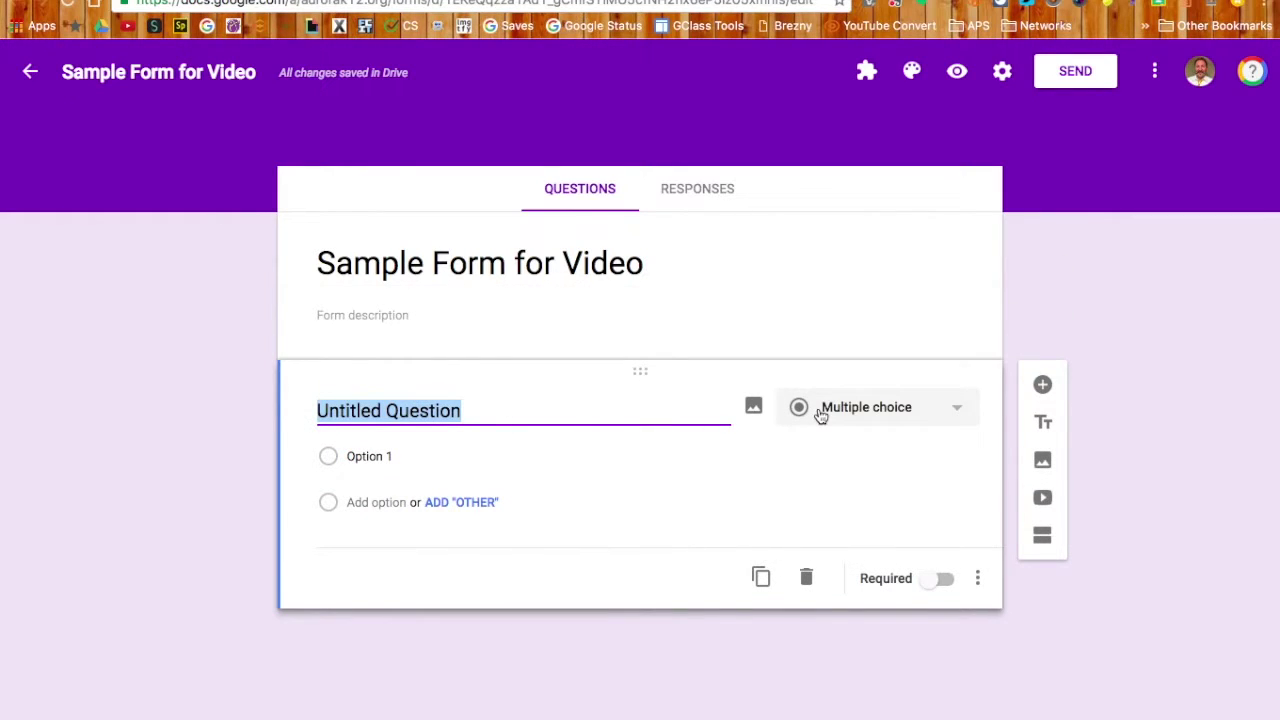
pyautogui.click(862, 417)
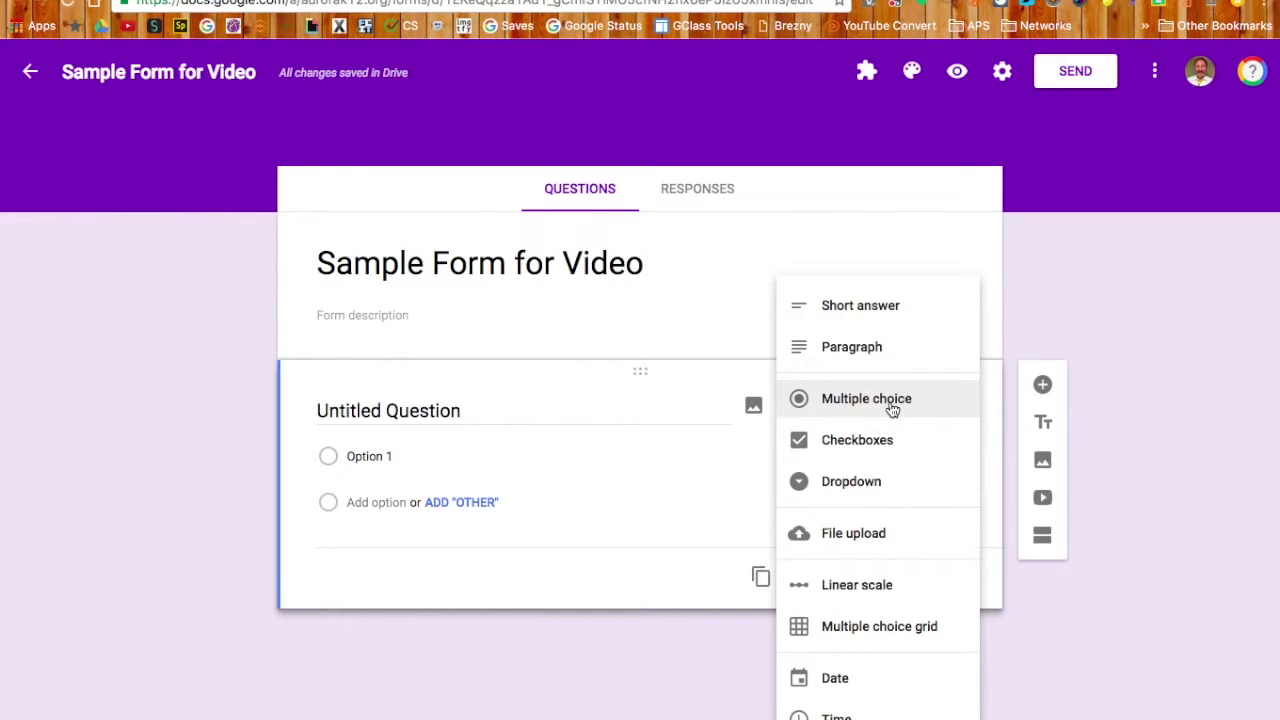
pyautogui.click(440, 410)
pyautogui.write('WHat')
pyautogui.press('BackSpace')
pyautogui.press('BackSpace')
pyautogui.press('BackSpace')
pyautogui.write('hat ')
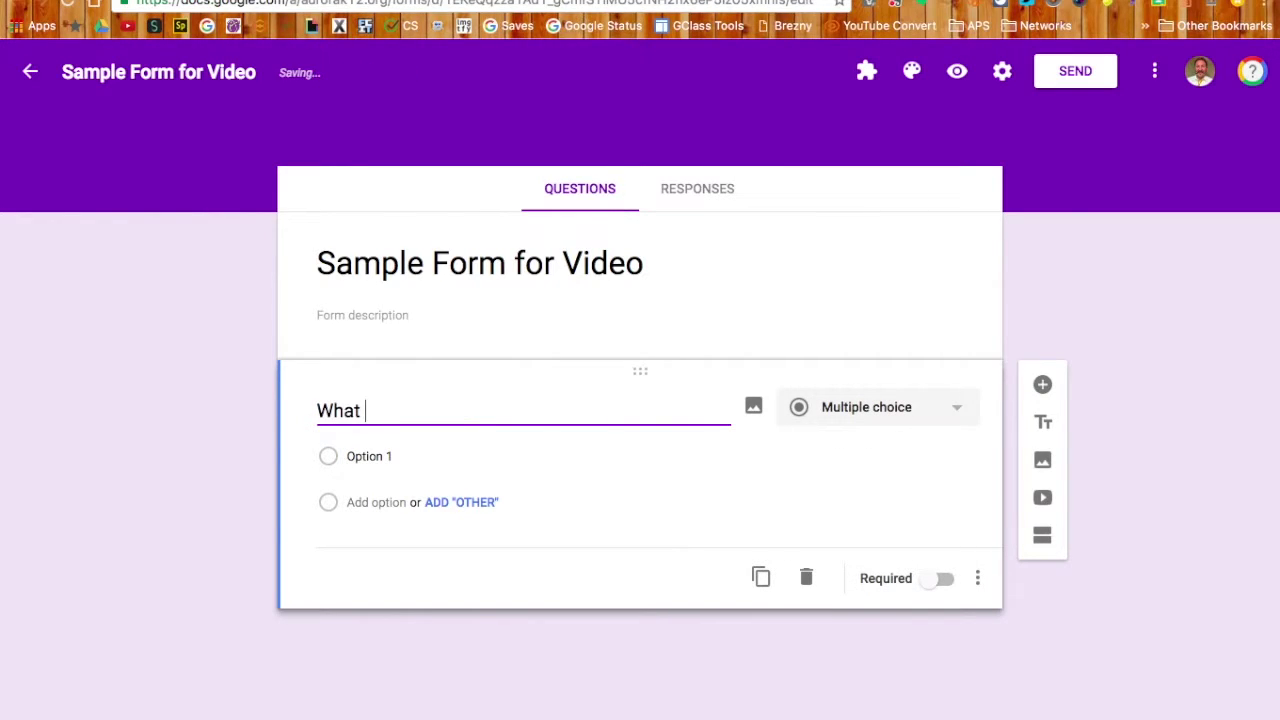
pyautogui.write('color is the sky?')
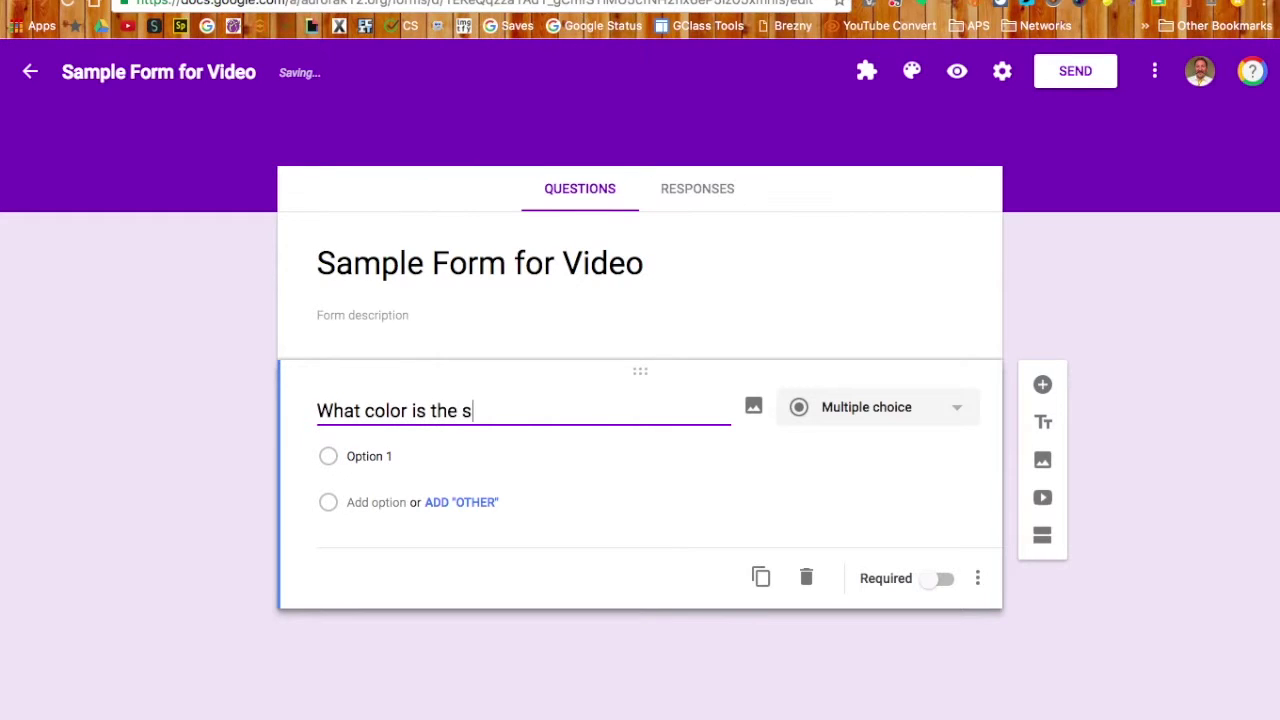
# - Enter Blue, Red, Green and Yellow as the answer options for the sky question
pyautogui.click(383, 458)
pyautogui.write('Blue')
pyautogui.press('Tab')
pyautogui.press('Tab')
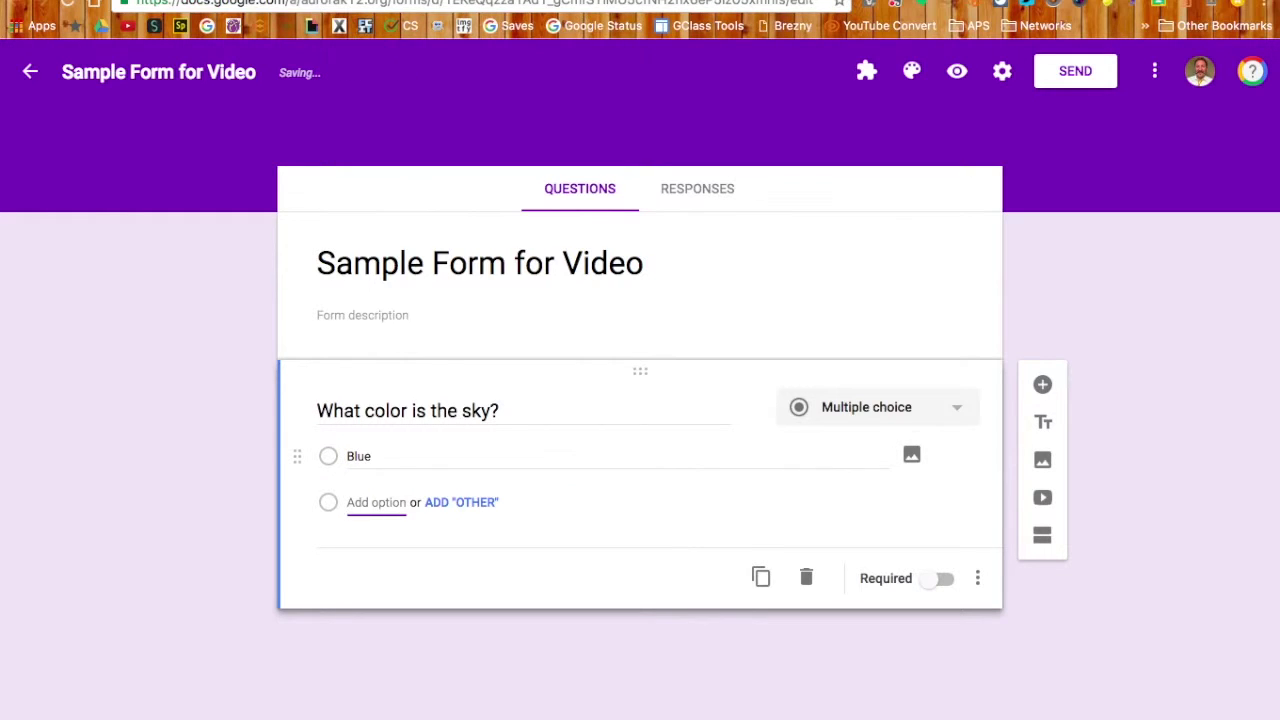
pyautogui.write('Red')
pyautogui.press('Tab')
pyautogui.press('Tab')
pyautogui.press('Tab')
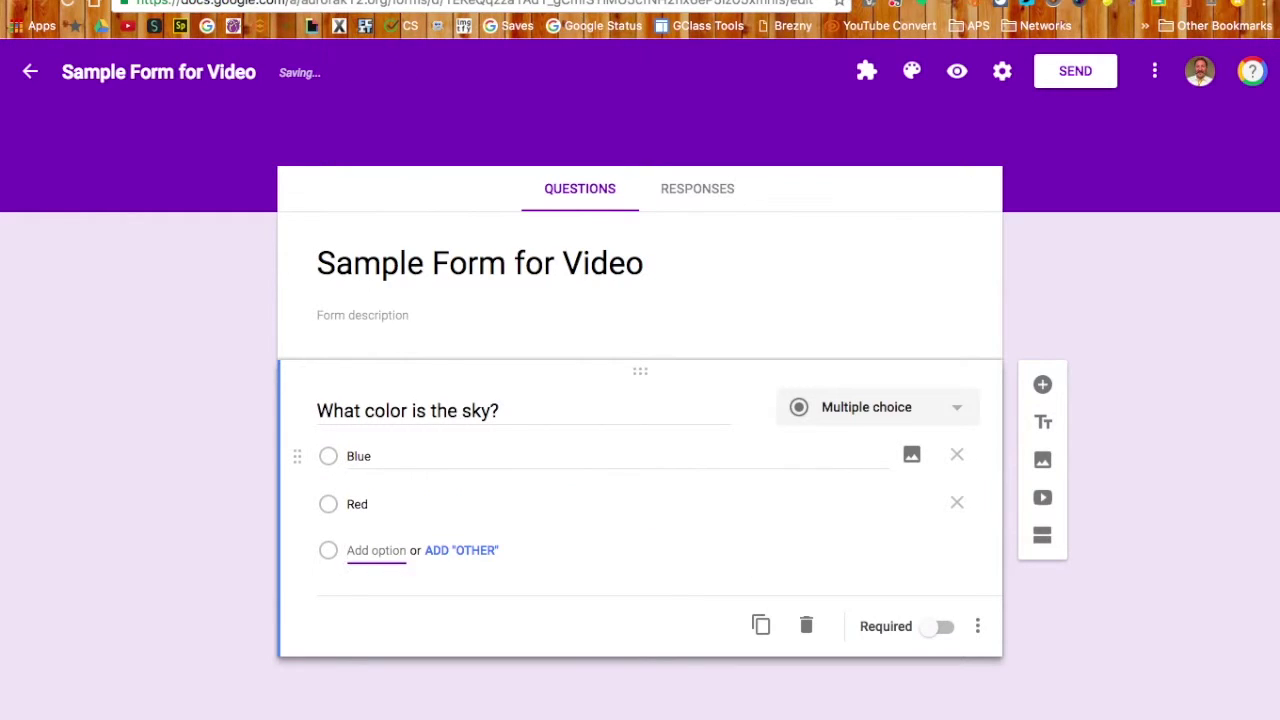
pyautogui.write('Green')
pyautogui.press('Tab')
pyautogui.press('Tab')
pyautogui.press('Tab')
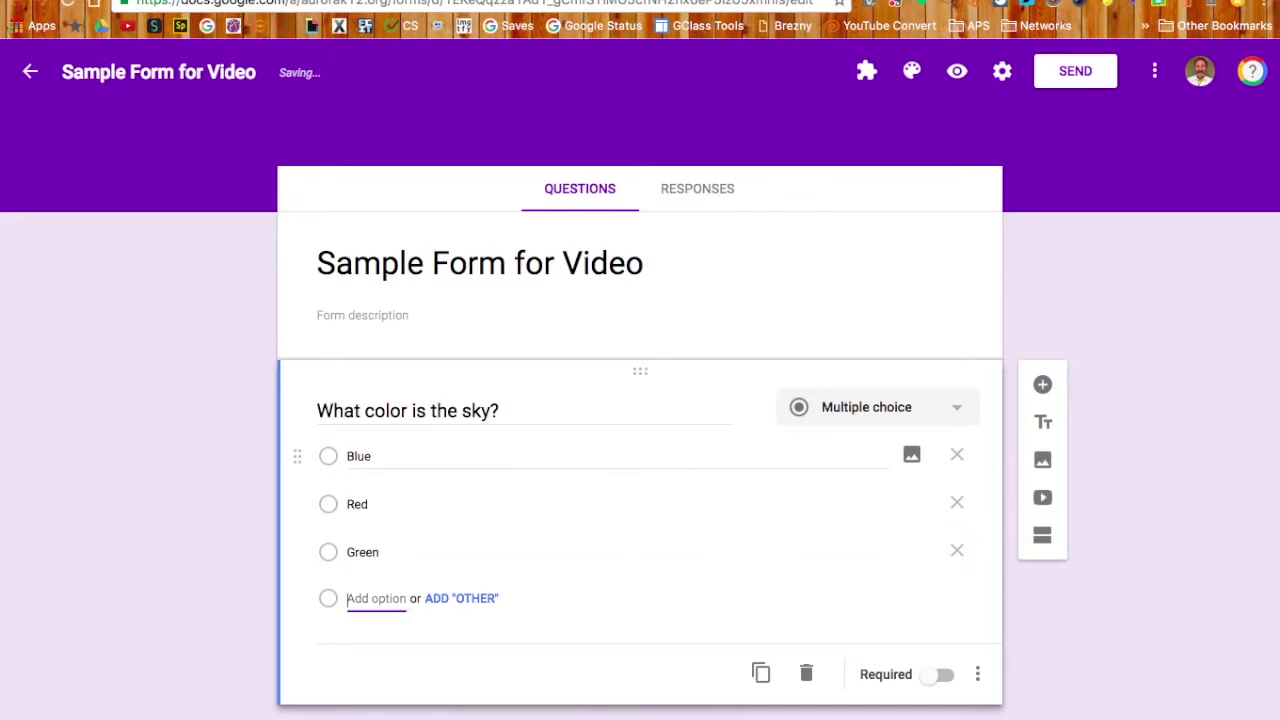
pyautogui.write('Yellow')
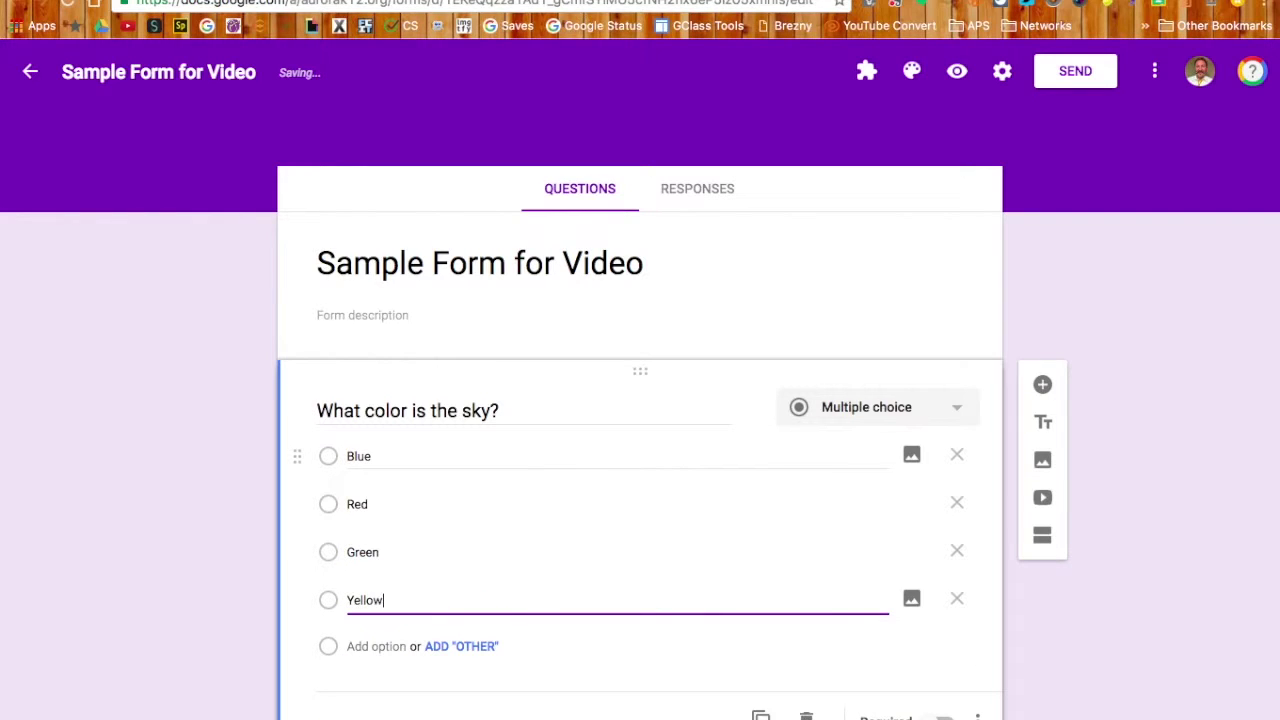
# - Add an "Other" answer option to the sky question and remove it again
pyautogui.moveTo(294, 504)
pyautogui.mouseDown()
pyautogui.moveTo(297, 451)
pyautogui.moveTo(306, 496)
pyautogui.mouseUp()
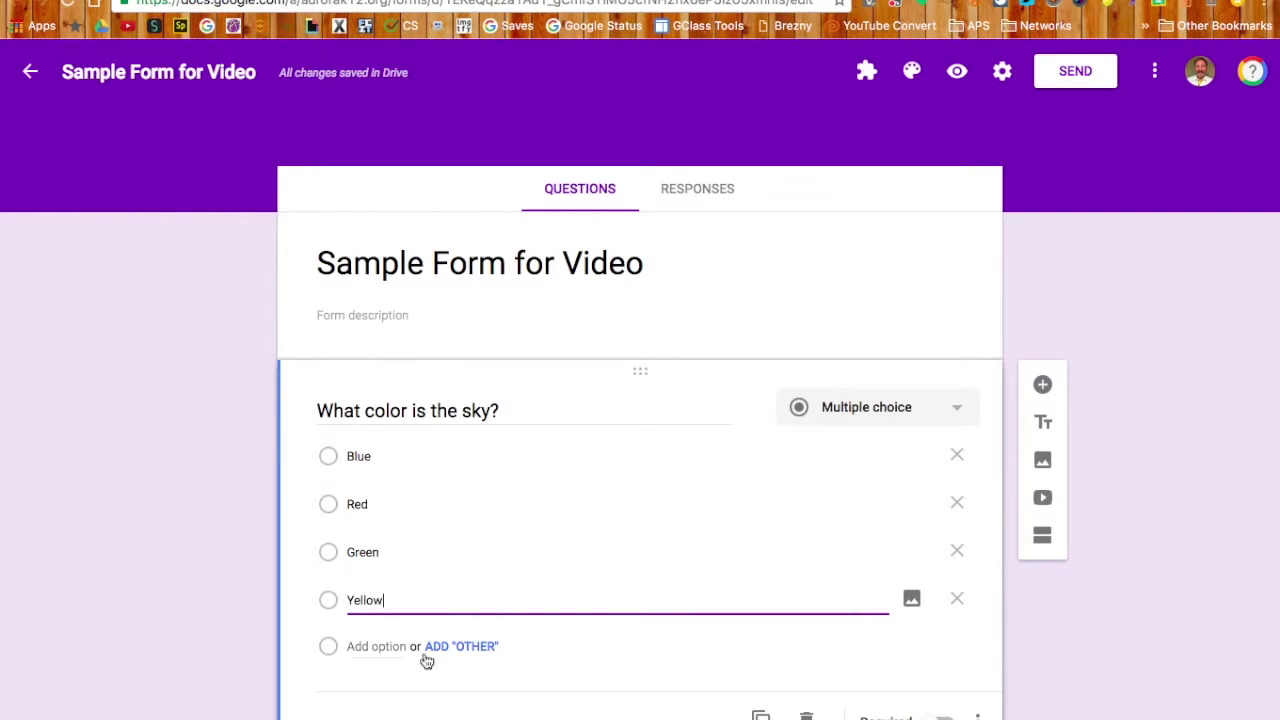
pyautogui.scroll(-1, 565, 620)
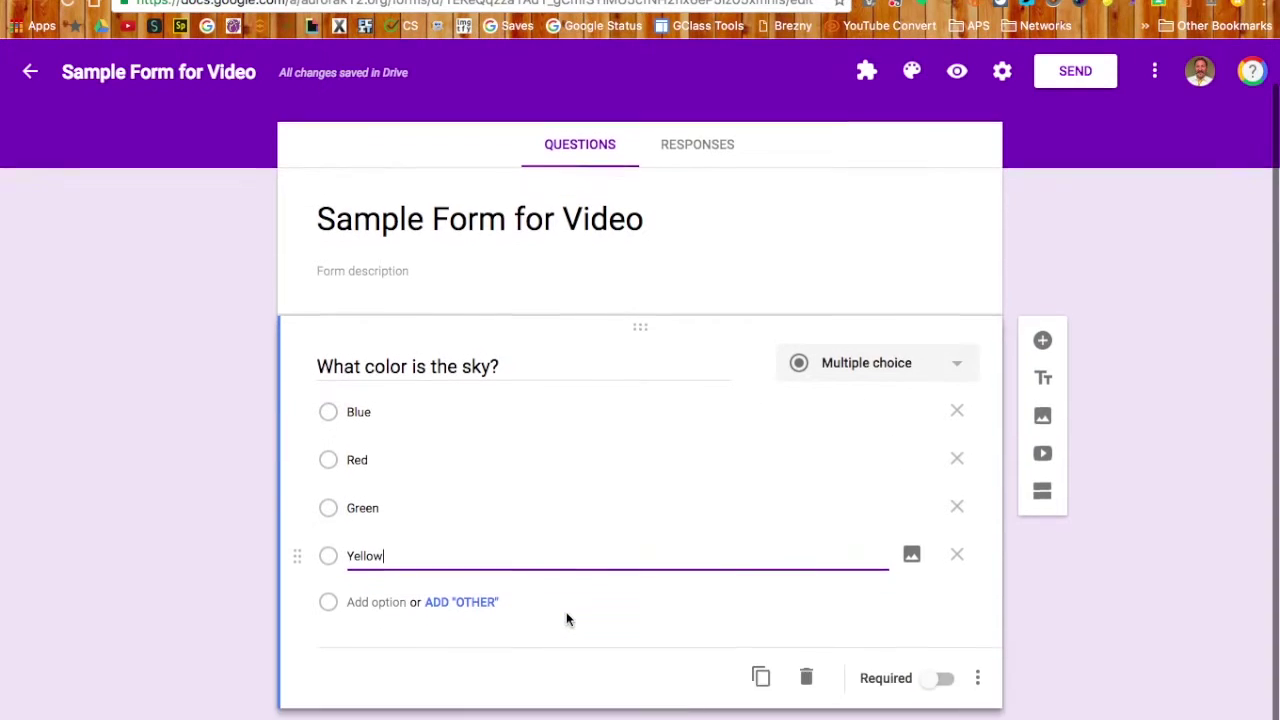
pyautogui.click(455, 604)
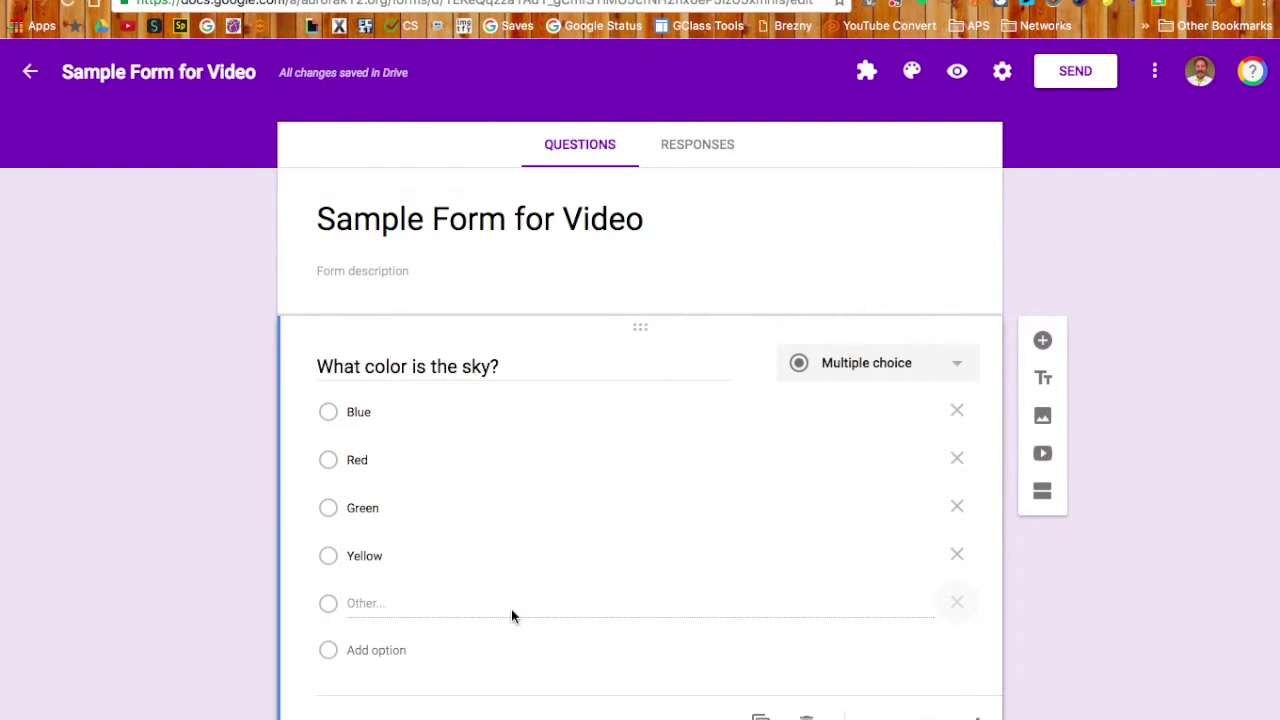
pyautogui.click(959, 604)
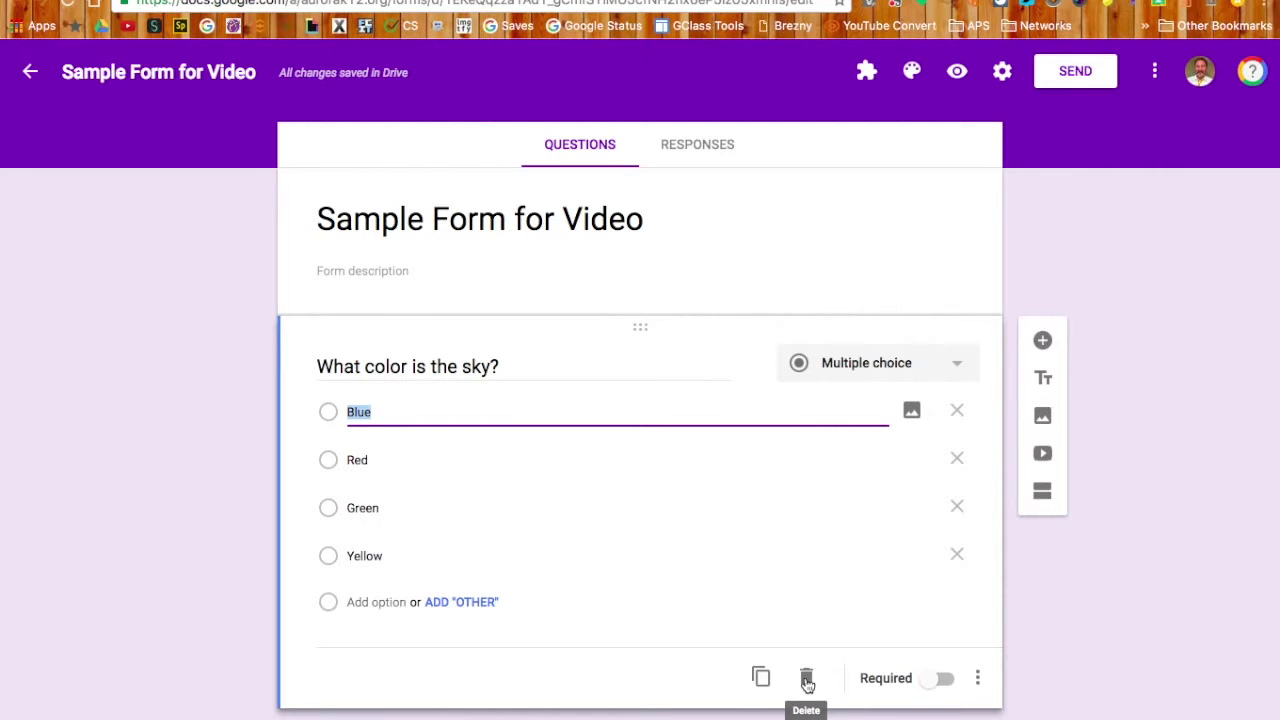
# - Make the sky question required and add a blank multiple choice question below it
pyautogui.click(937, 679)
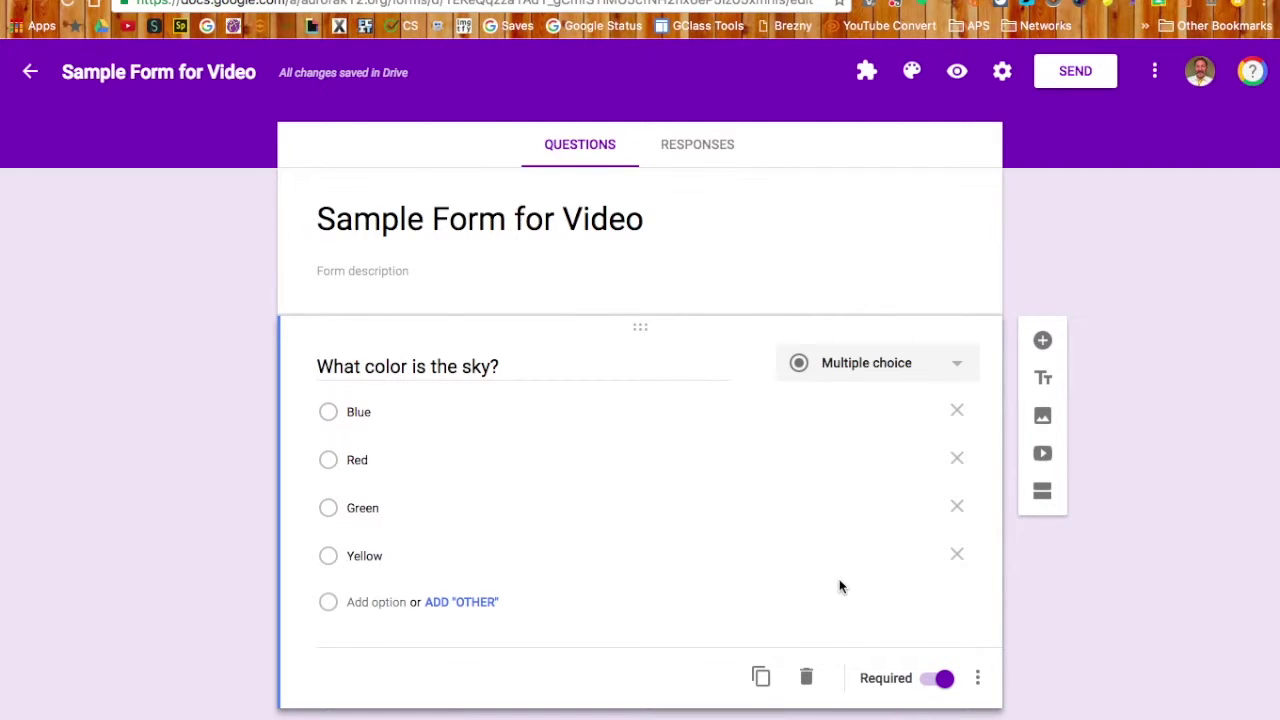
pyautogui.click(1040, 346)
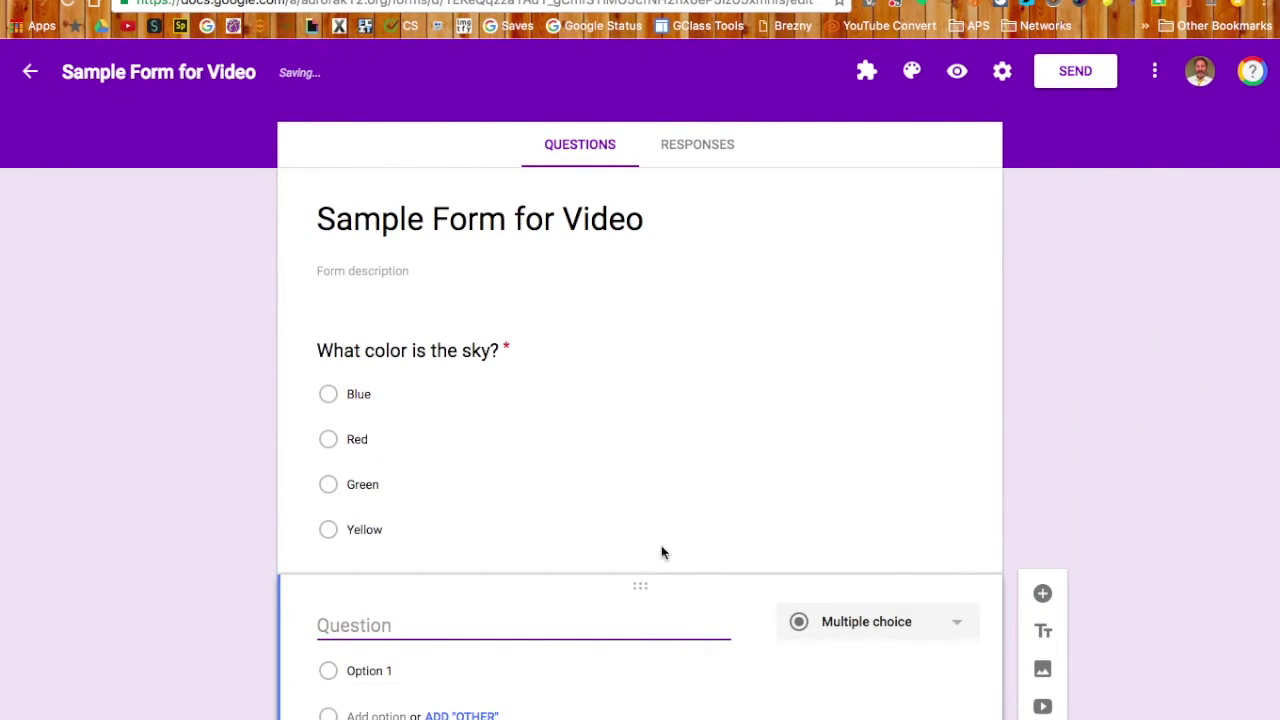
pyautogui.moveTo(646, 587)
pyautogui.mouseDown()
pyautogui.moveTo(634, 303)
pyautogui.moveTo(640, 611)
pyautogui.mouseUp()
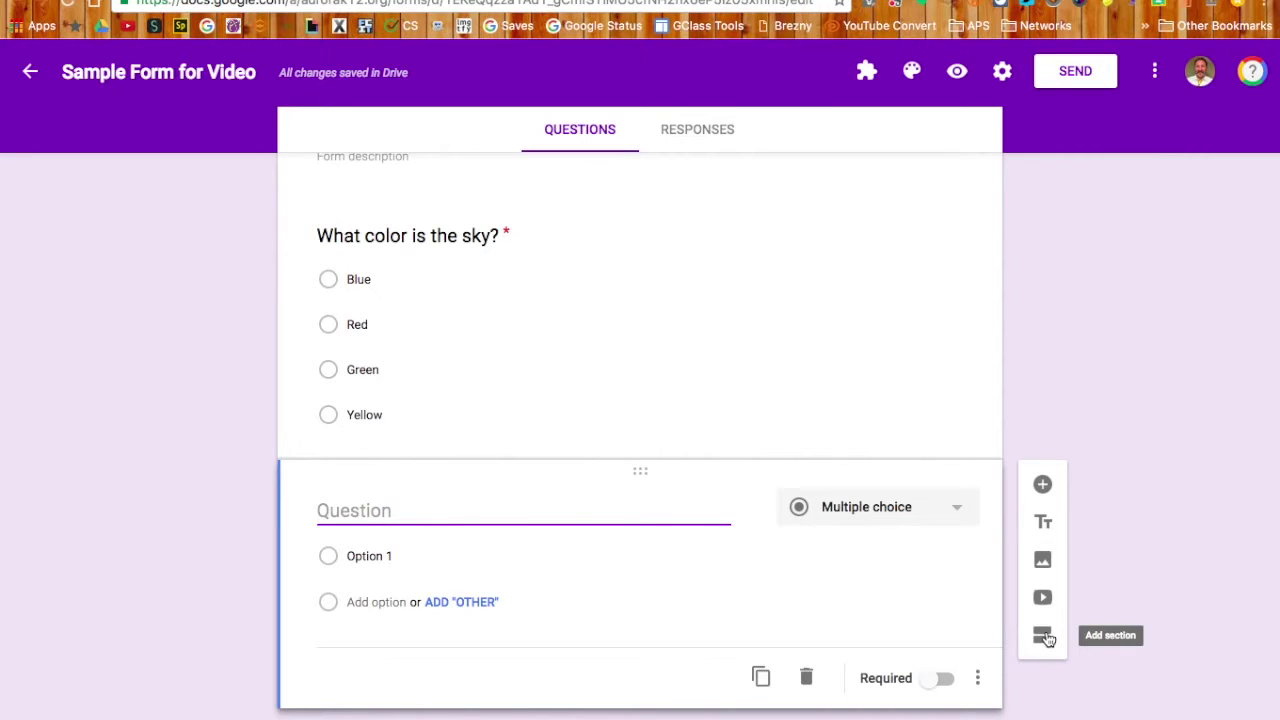
# - View the form's responses page and return to its questions
pyautogui.scroll(2, 754, 462)
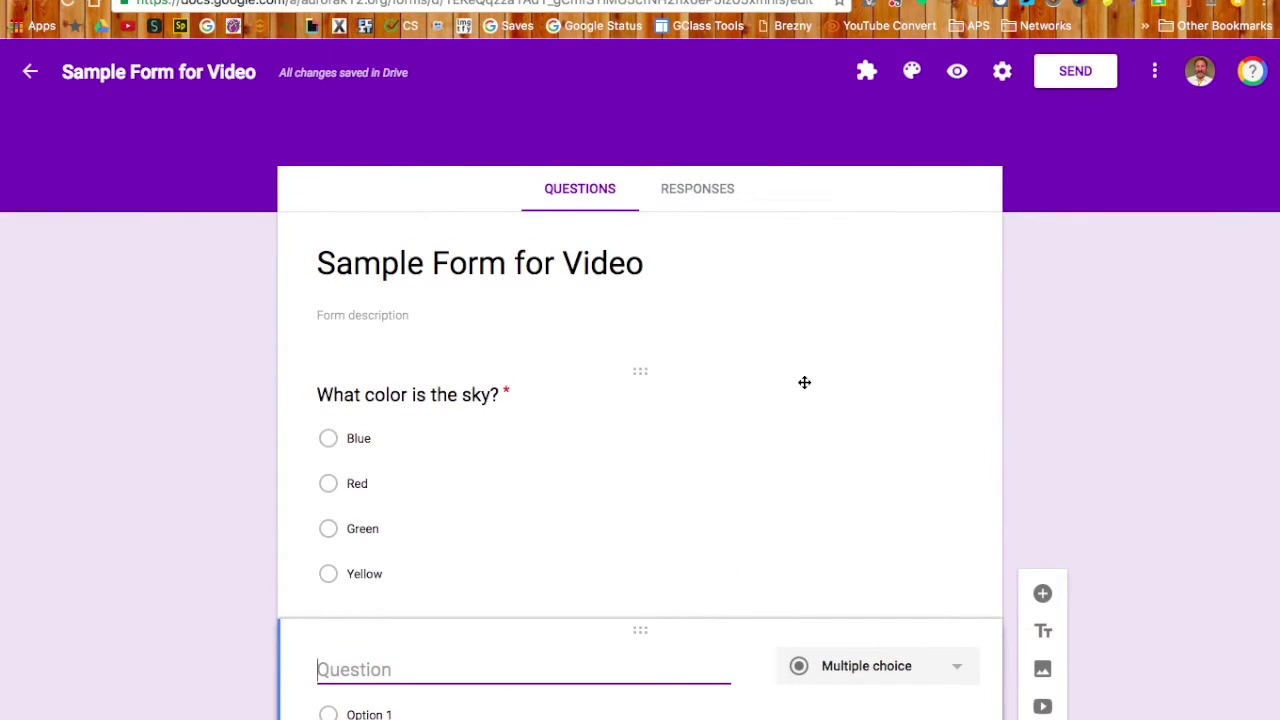
pyautogui.click(694, 196)
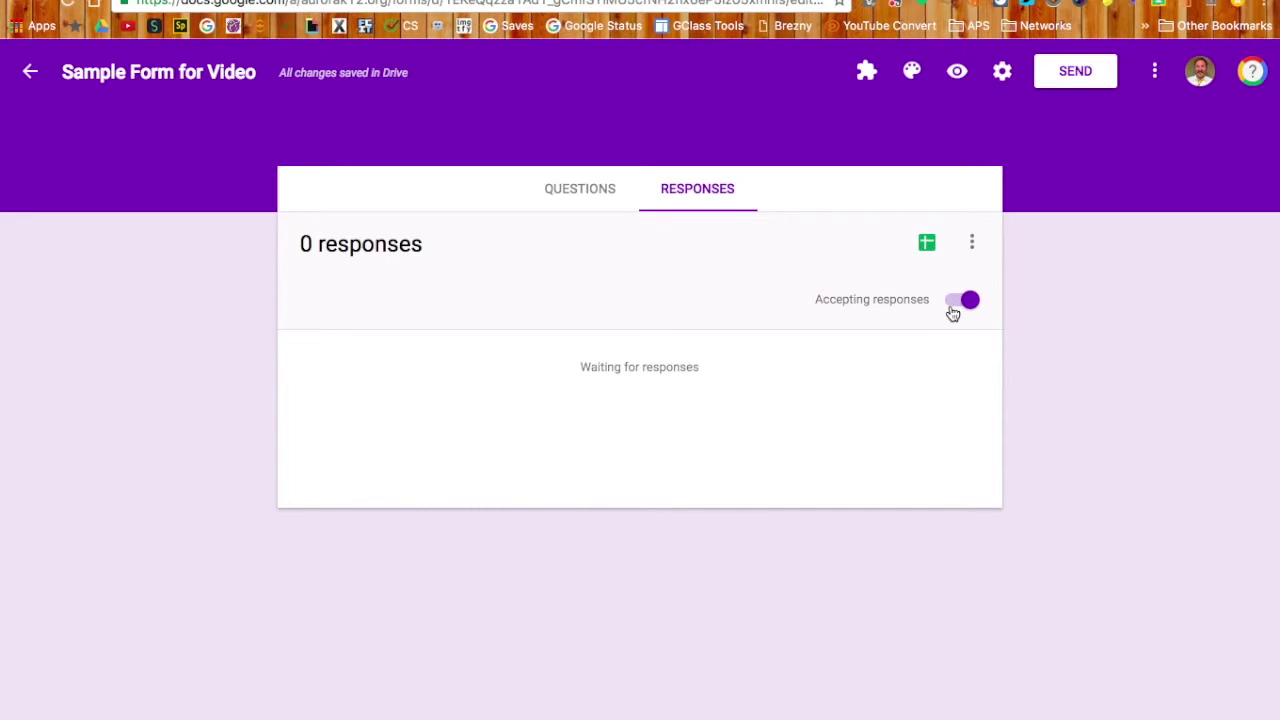
pyautogui.click(603, 192)
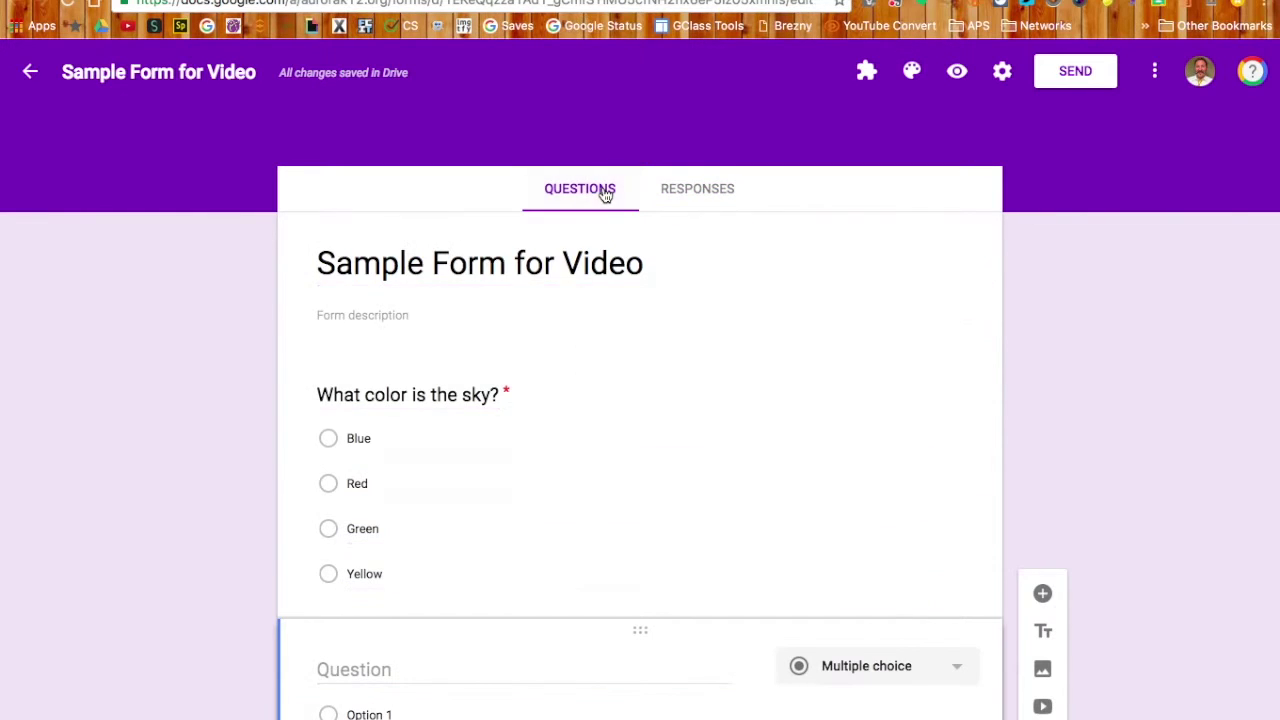
# - Preview the form as respondents see it and examine the ending of its web address
pyautogui.click(957, 78)
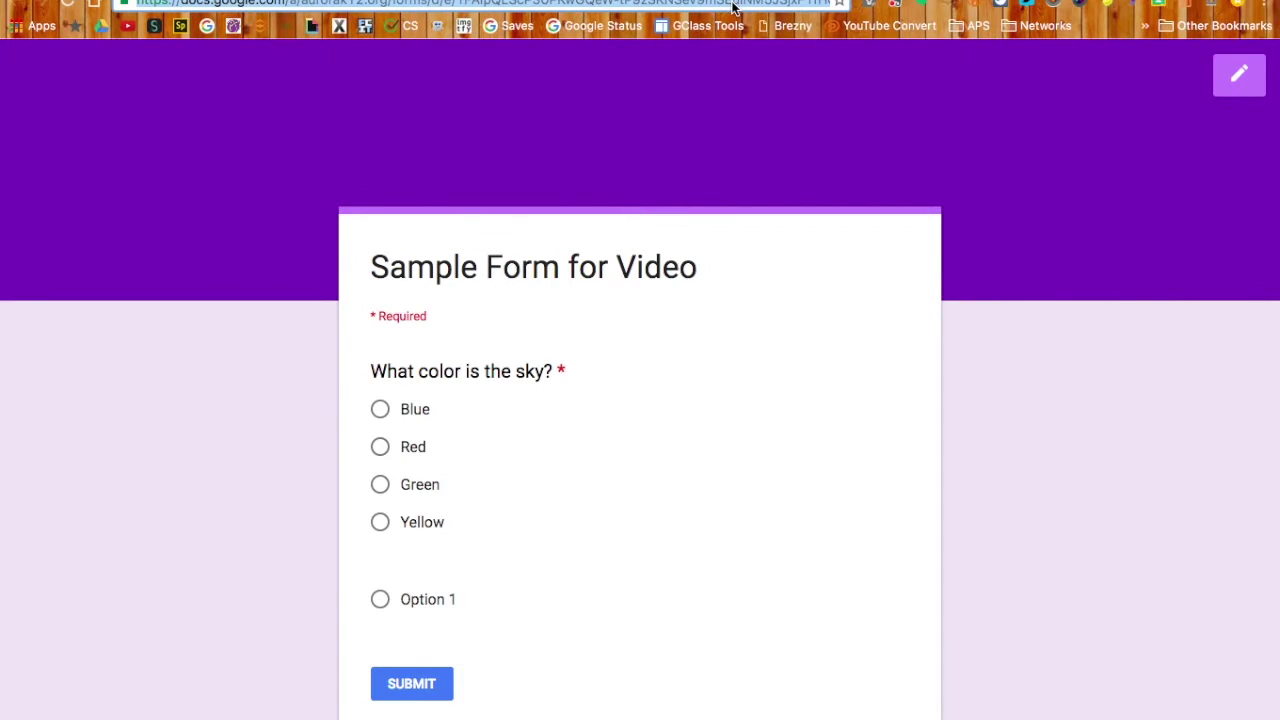
pyautogui.click(778, 4)
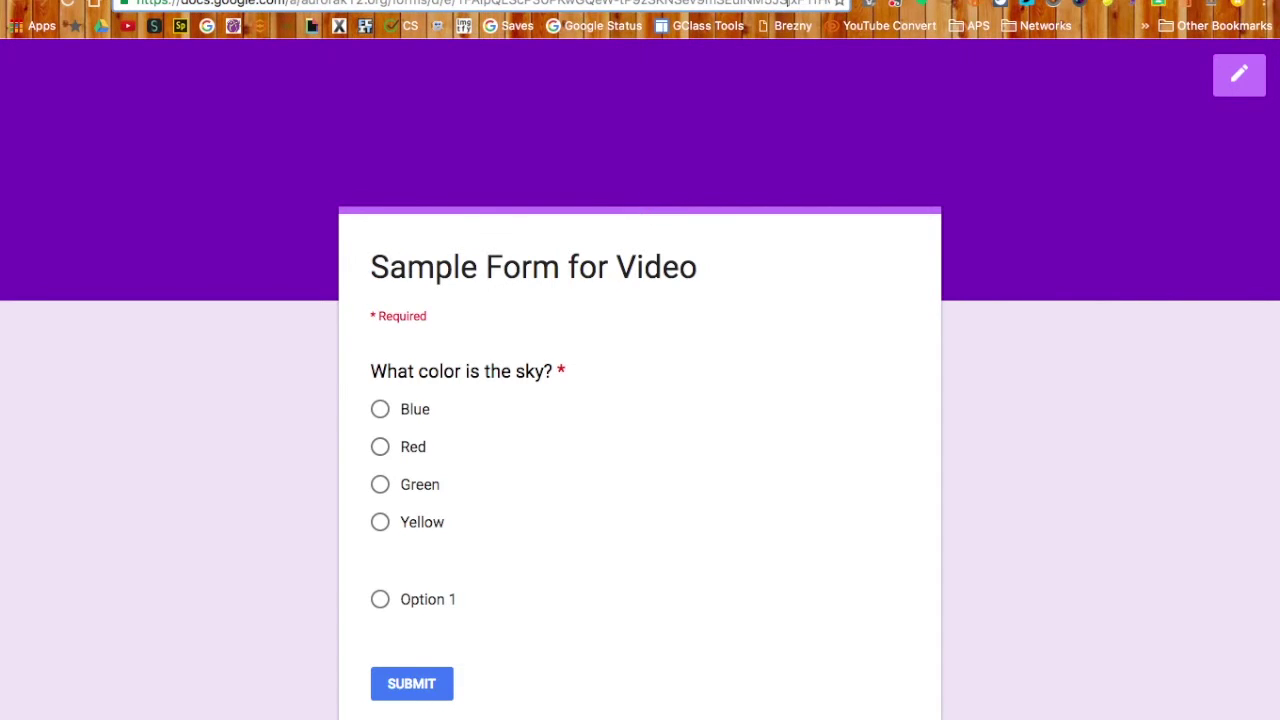
pyautogui.press('Right')
pyautogui.press('Right')
pyautogui.press('Right')
pyautogui.press('Right')
pyautogui.press('Right')
pyautogui.press('Right')
pyautogui.press('Right')
pyautogui.press('Right')
pyautogui.press('Right')
pyautogui.press('Right')
pyautogui.press('Right')
pyautogui.press('Right')
pyautogui.press('Right')
pyautogui.press('Right')
pyautogui.press('Right')
pyautogui.press('Right')
pyautogui.press('Right')
pyautogui.press('Right')
pyautogui.press('Right')
pyautogui.press('Right')
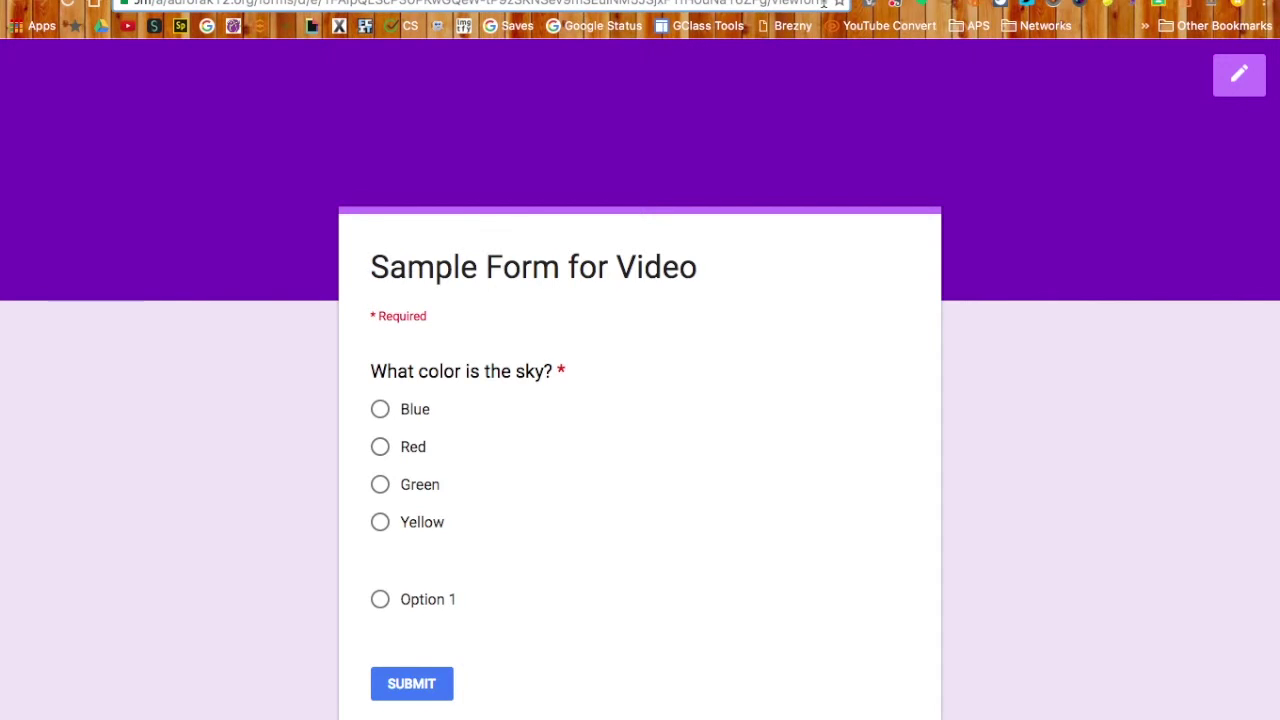
pyautogui.moveTo(828, 4); pyautogui.dragTo(773, 6)
# - Return to the form editor and examine the ending of its web address
pyautogui.click(450, 0)
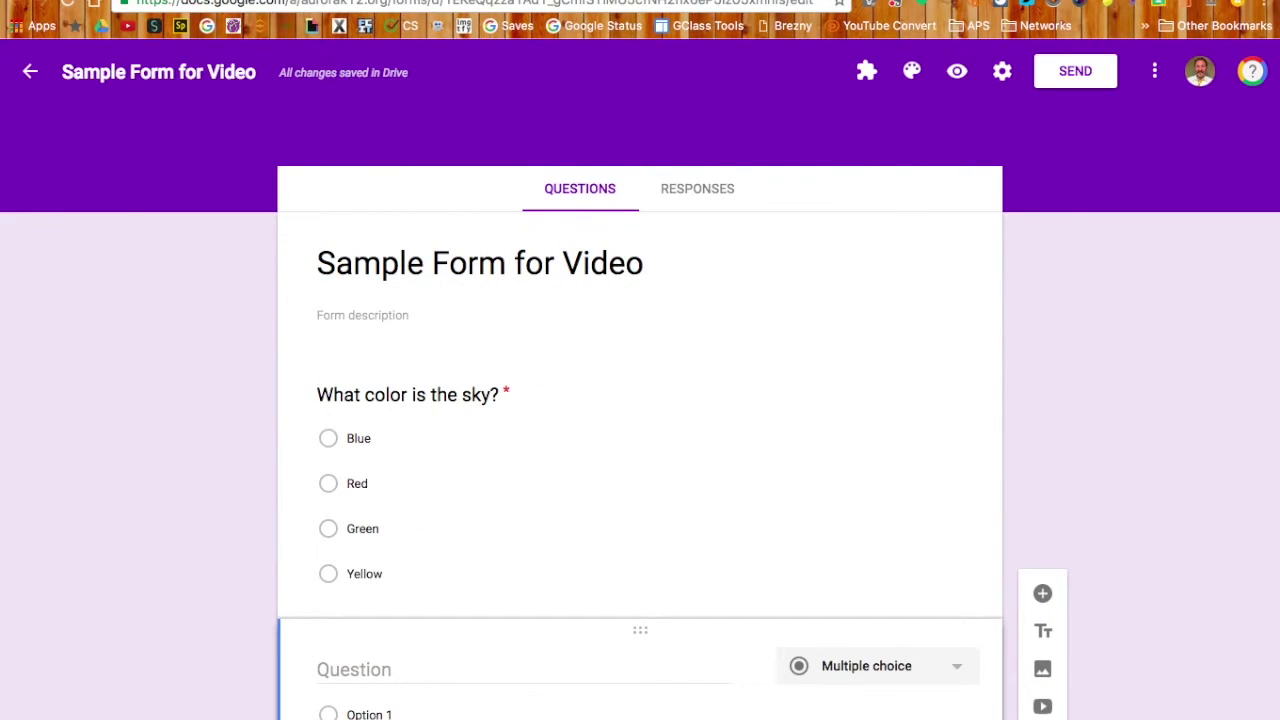
pyautogui.click(575, 0)
pyautogui.click(460, 0)
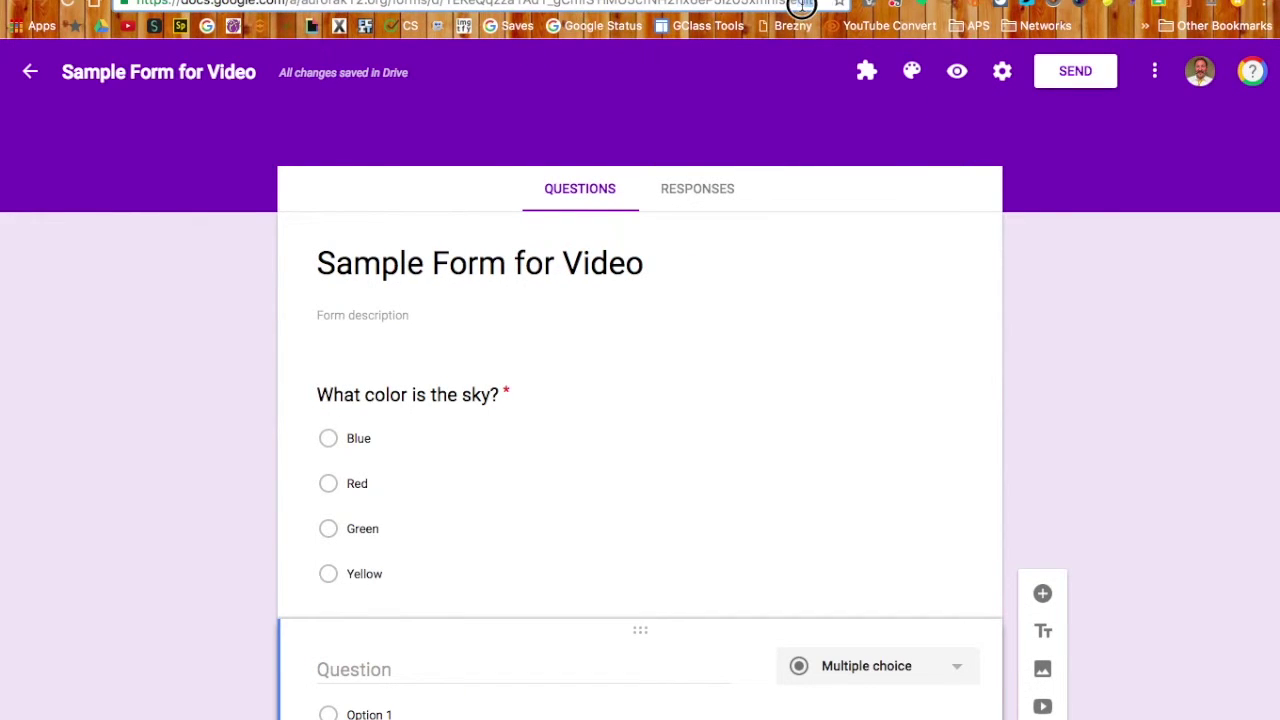
pyautogui.click(743, 143)
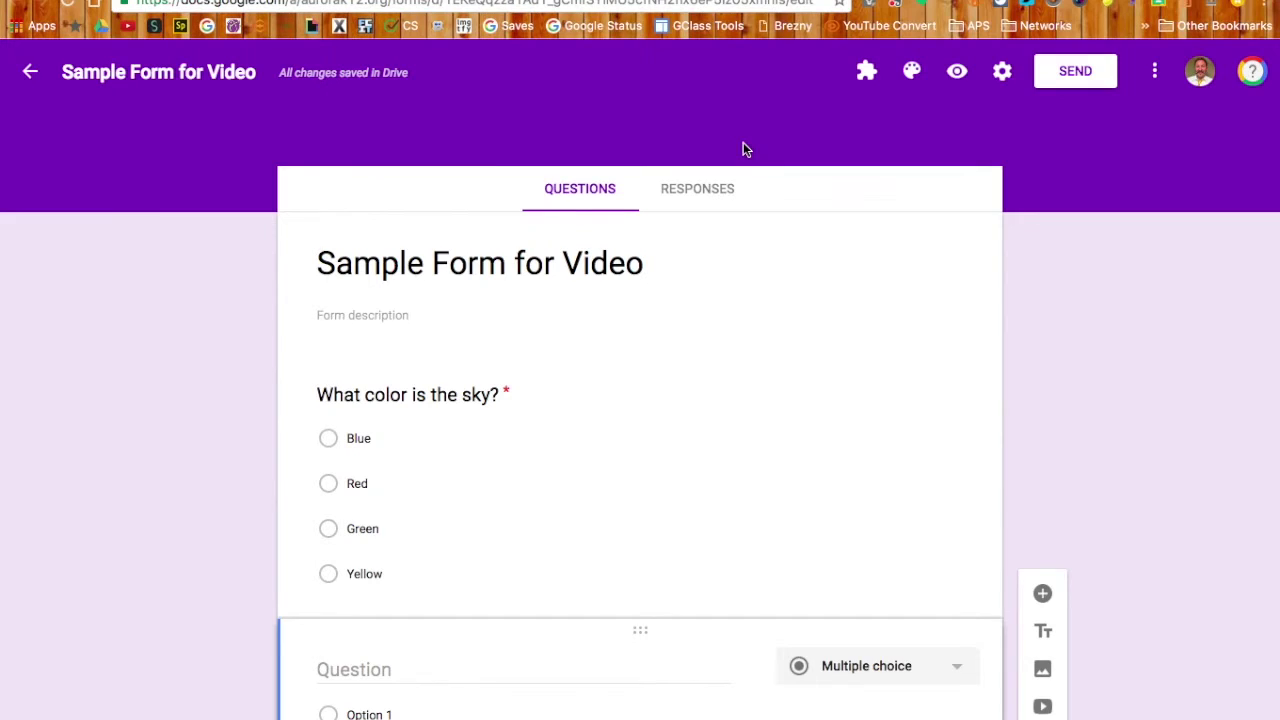
# - Examine the quiz options in the form's settings and close them without saving
pyautogui.click(1004, 74)
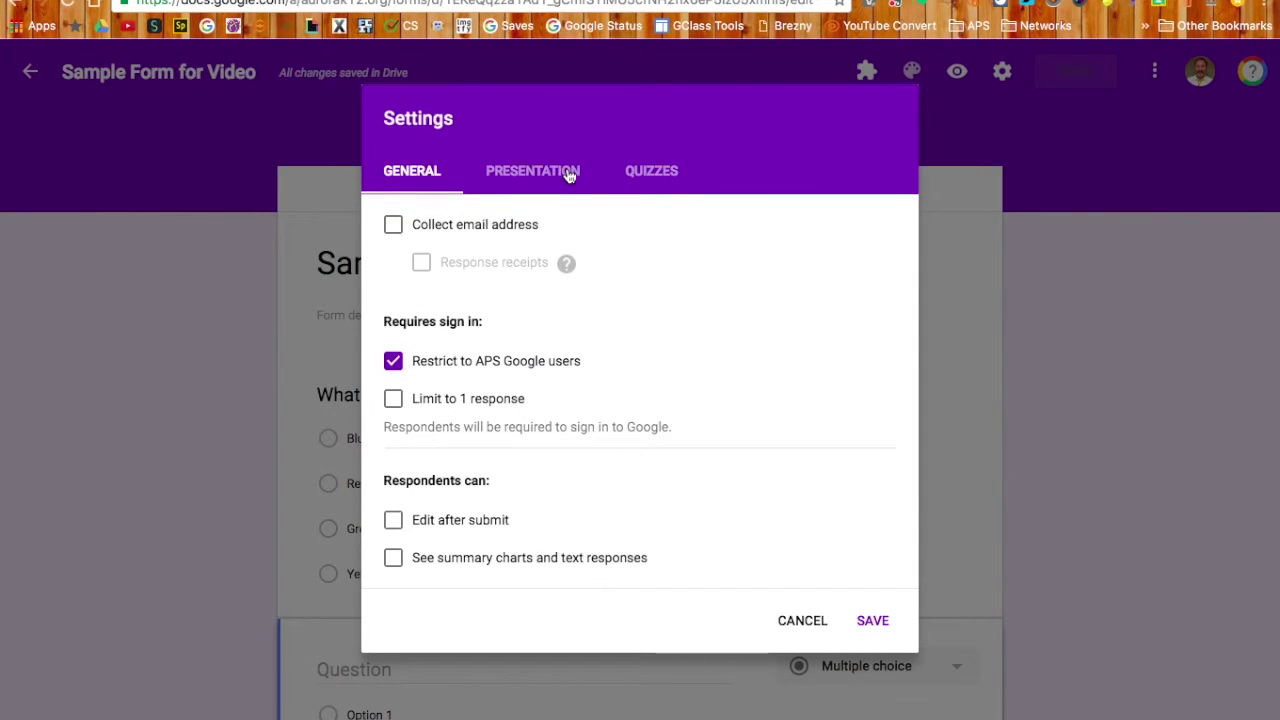
pyautogui.click(665, 177)
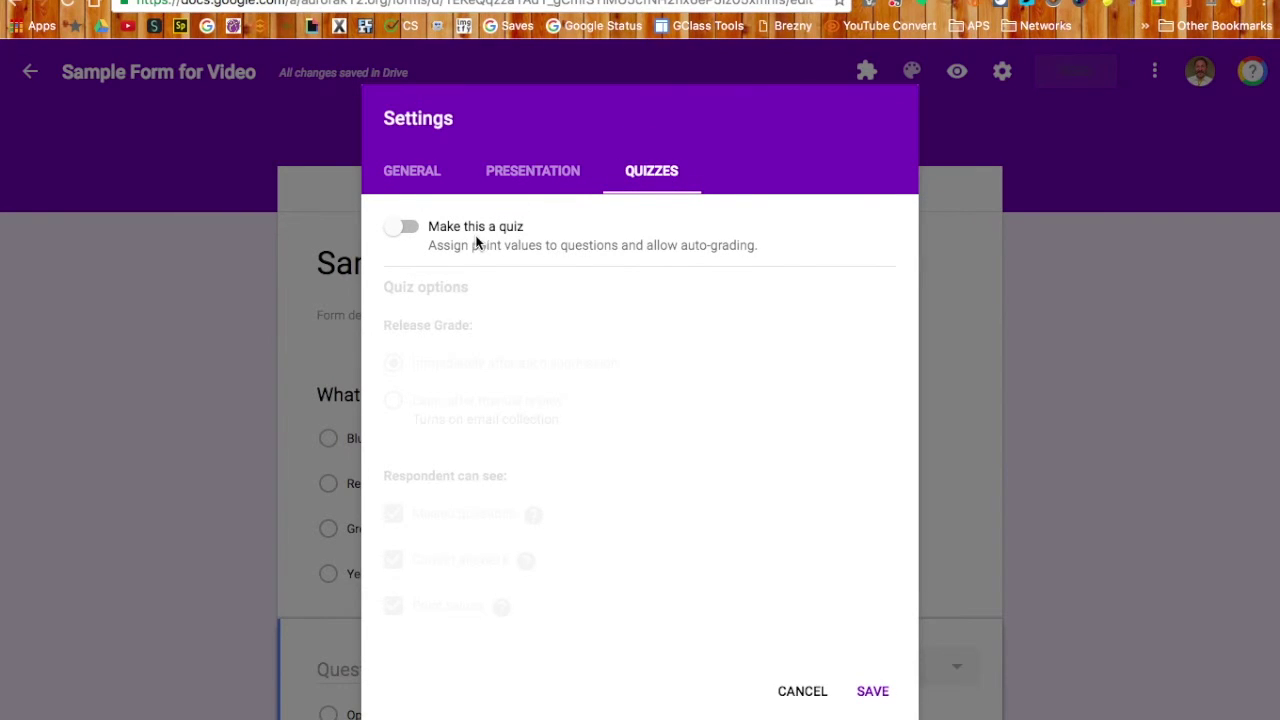
pyautogui.click(800, 693)
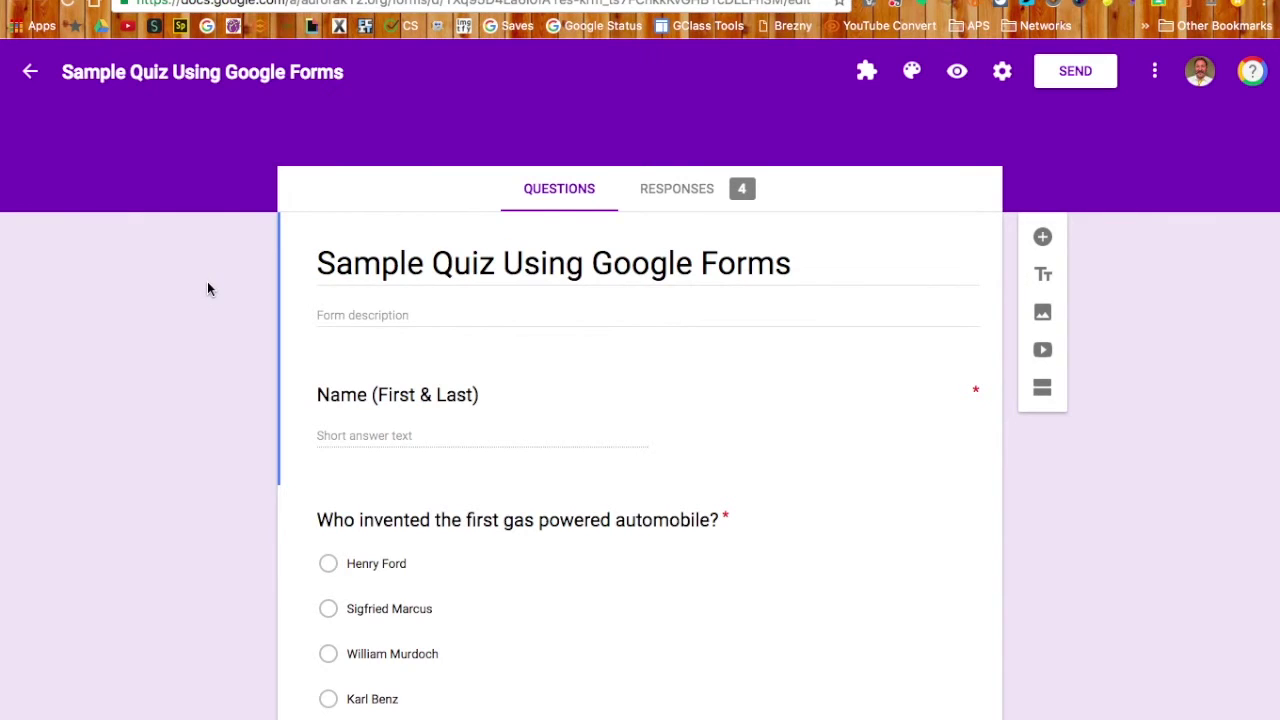
# - Review the response summary of the Sample Quiz Using Google Forms form, including its insights and points distribution
pyautogui.click(703, 191)
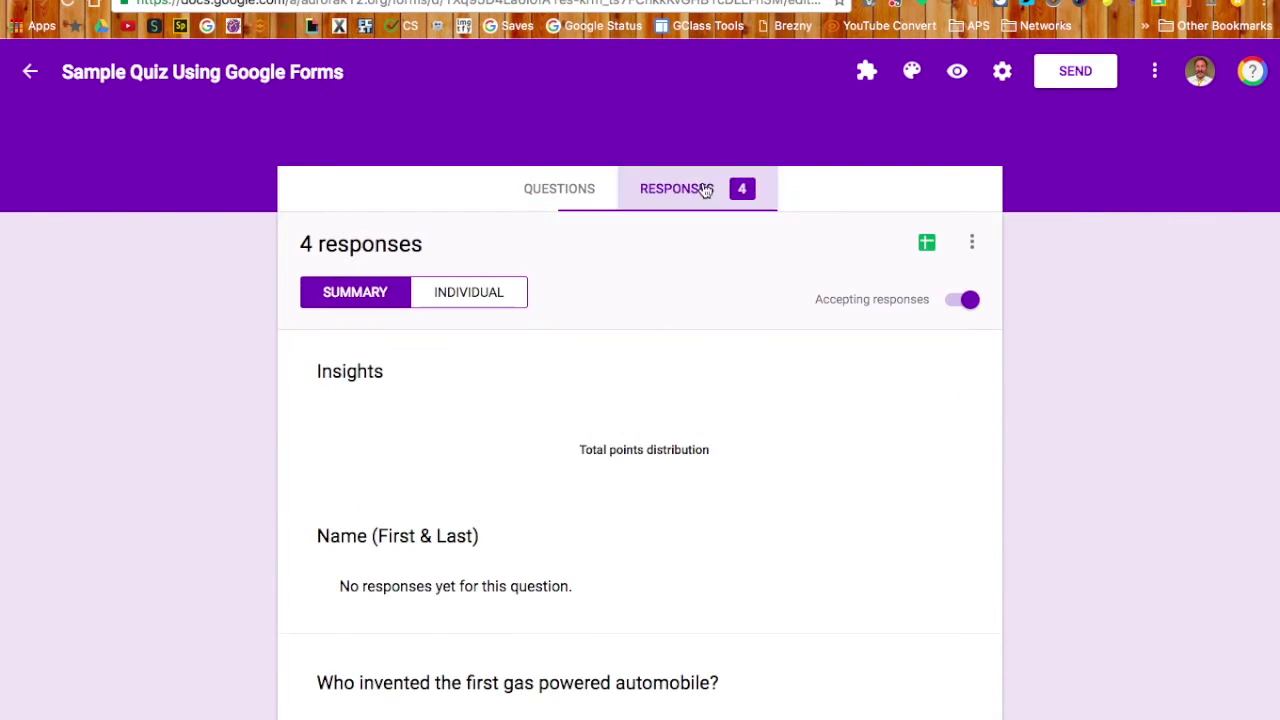
pyautogui.scroll(-5, 529, 513)
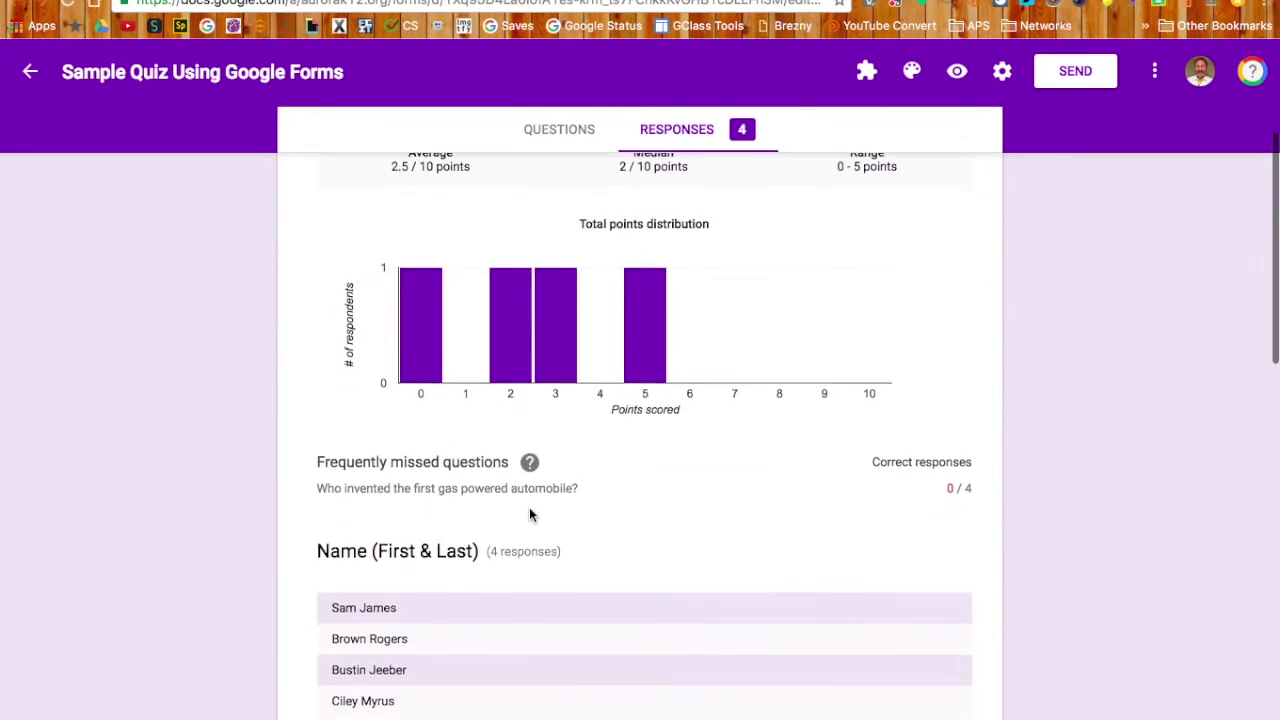
pyautogui.scroll(5, 529, 513)
pyautogui.scroll(1, 529, 507)
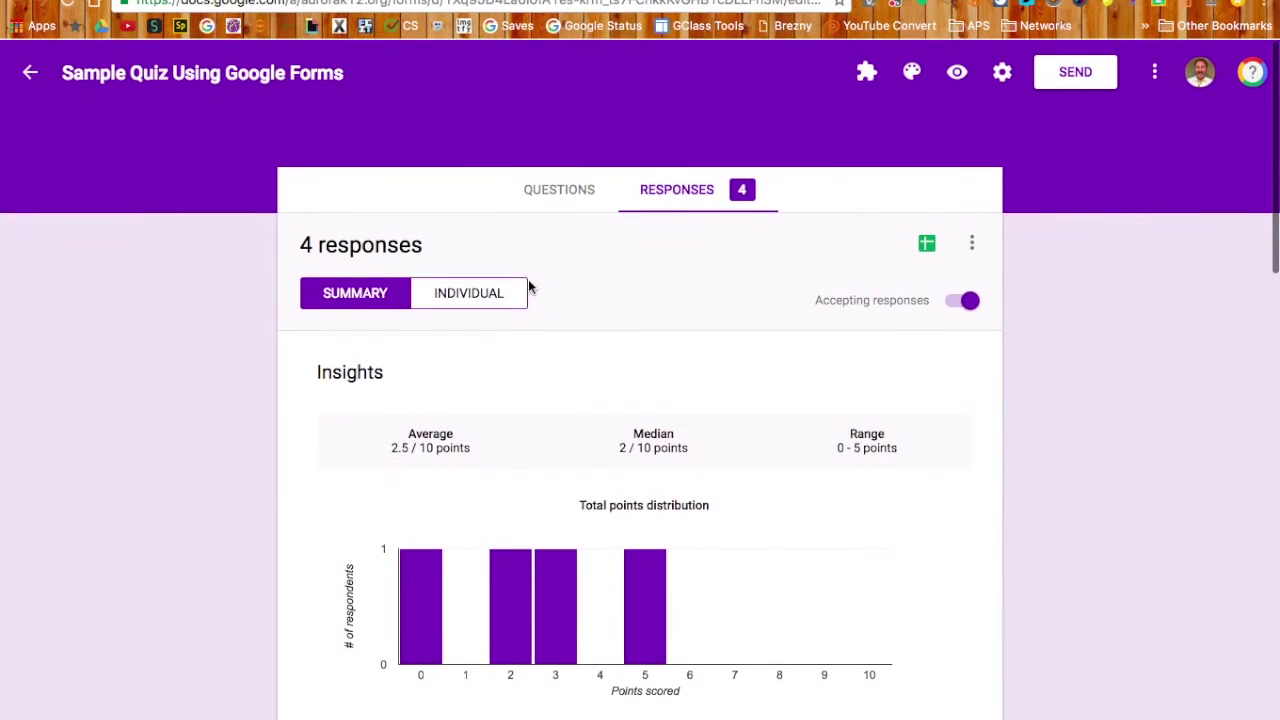
# - Examine the first individual quiz response with its score, and return to the response summary
pyautogui.click(480, 309)
pyautogui.scroll(-3, 640, 489)
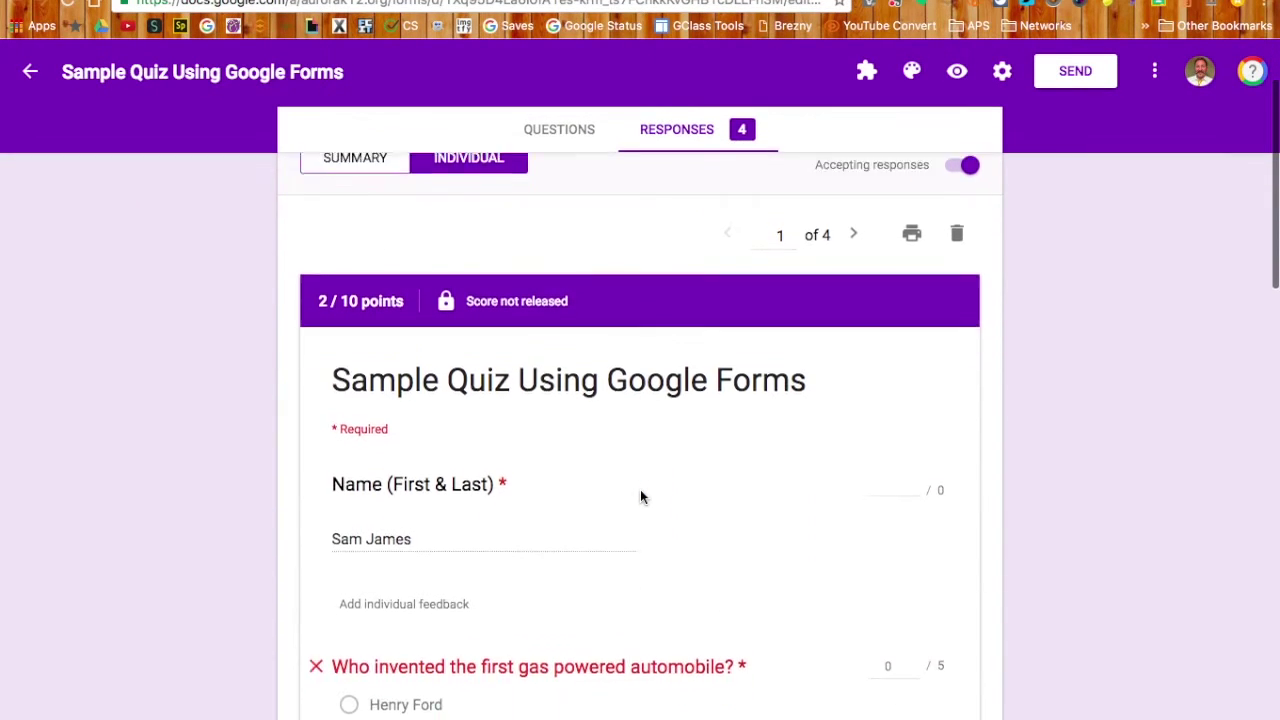
pyautogui.scroll(3, 640, 489)
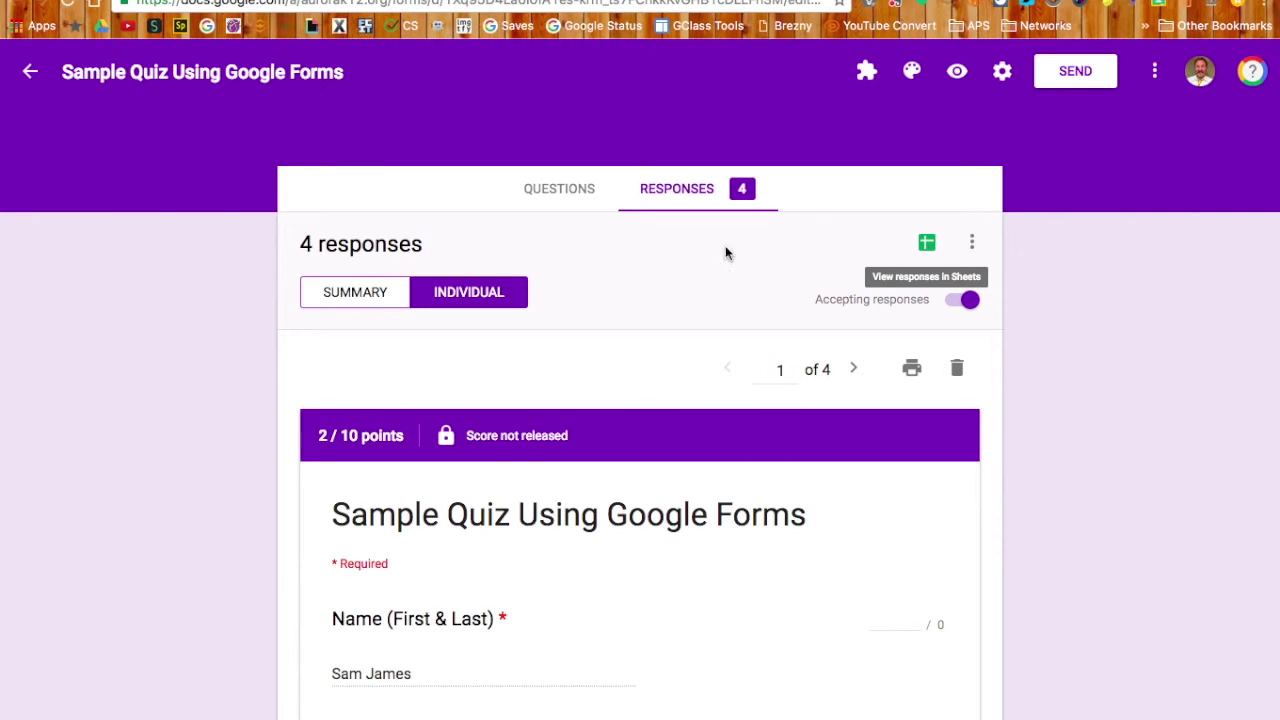
pyautogui.click(364, 298)
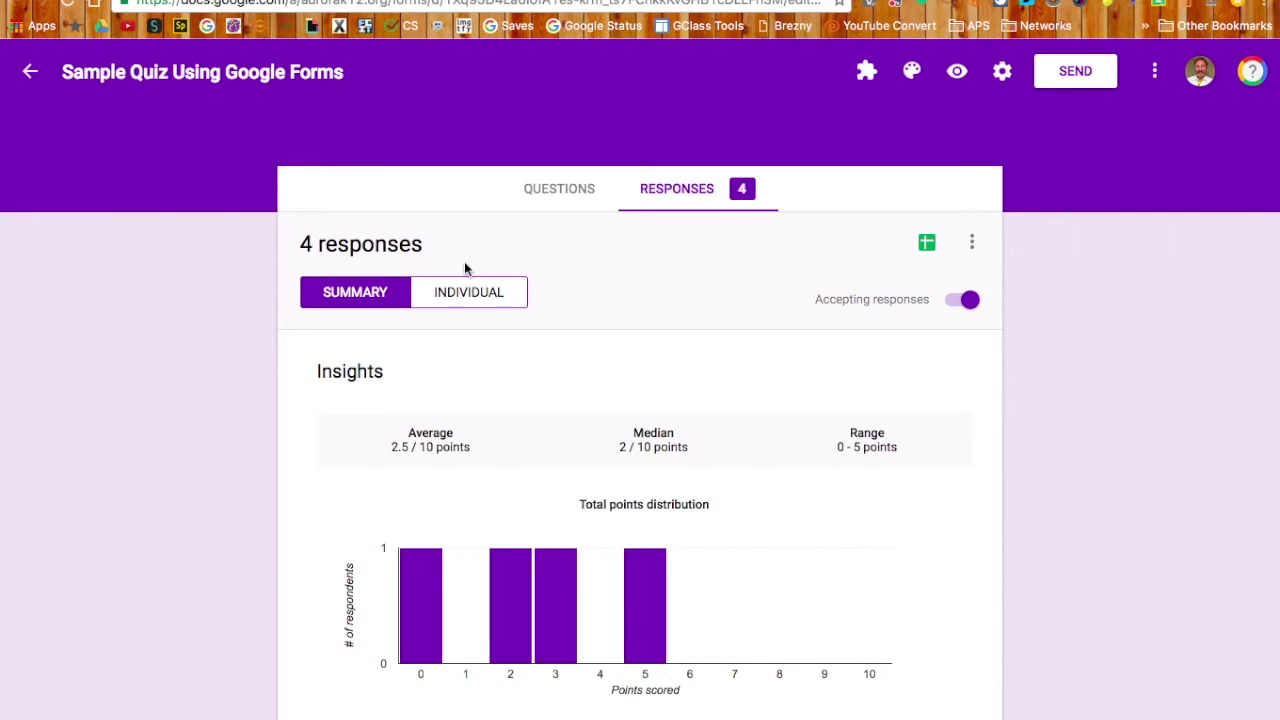
# - Return to the quiz's questions and open the gas powered automobile question to examine its answer key and points
pyautogui.click(572, 190)
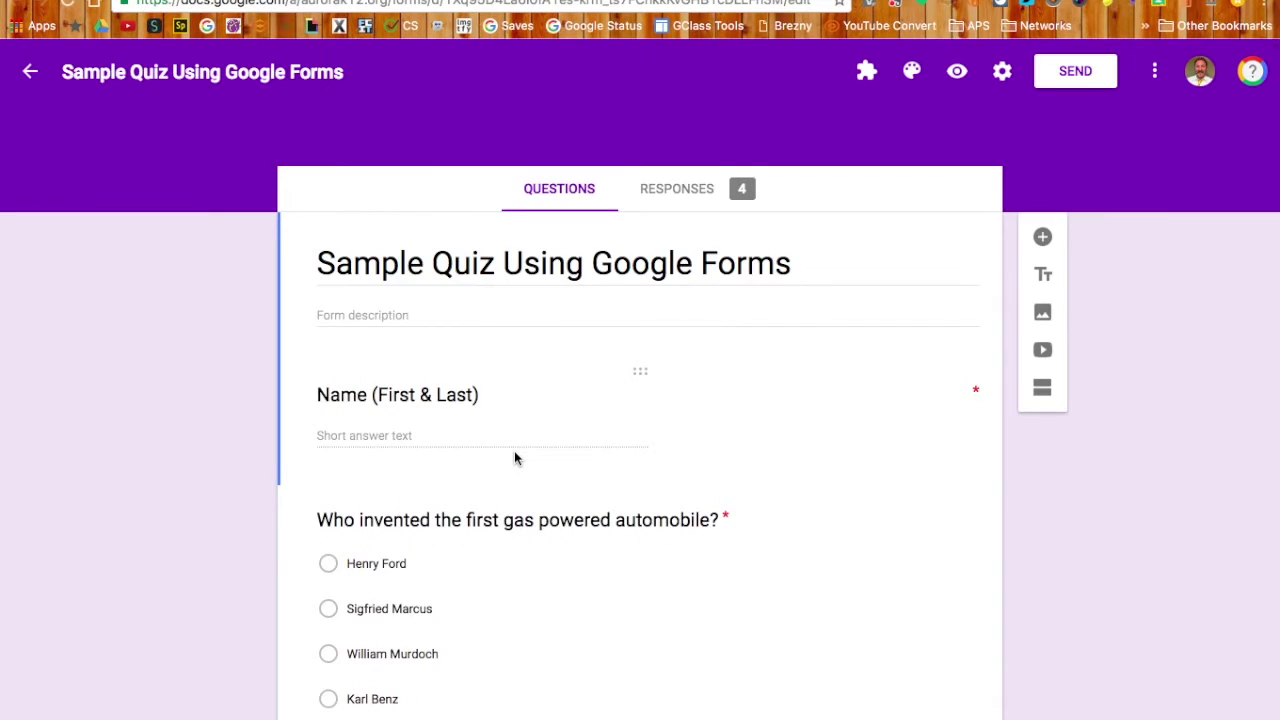
pyautogui.scroll(-3, 514, 457)
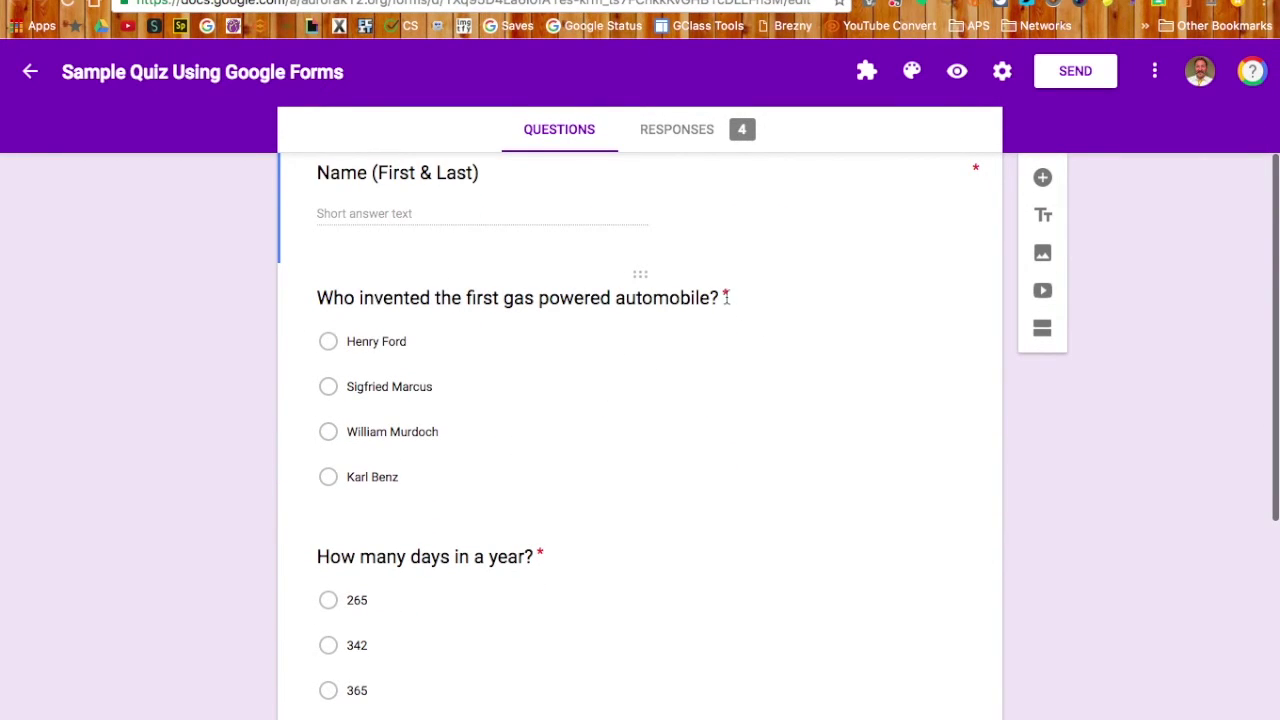
pyautogui.click(606, 398)
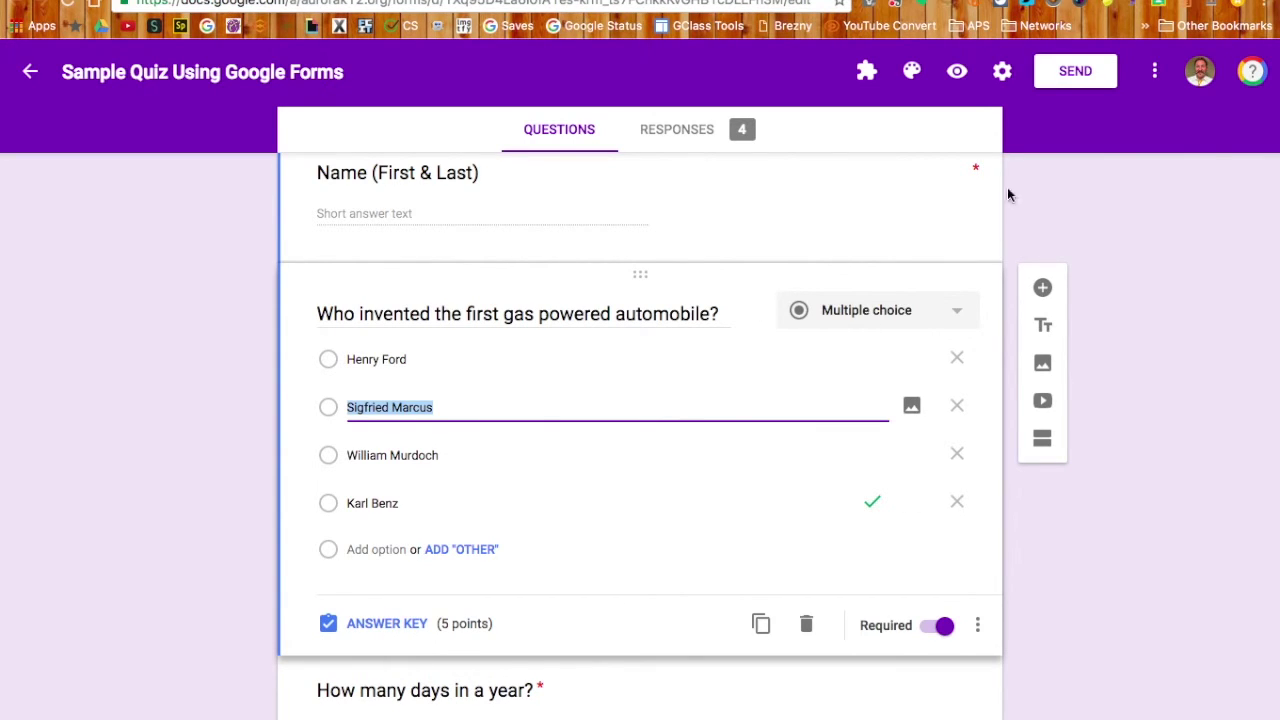
pyautogui.click(563, 134)
# - Examine the sample quiz's grade release and respondent visibility options in its settings, and close them without saving
pyautogui.click(1002, 72)
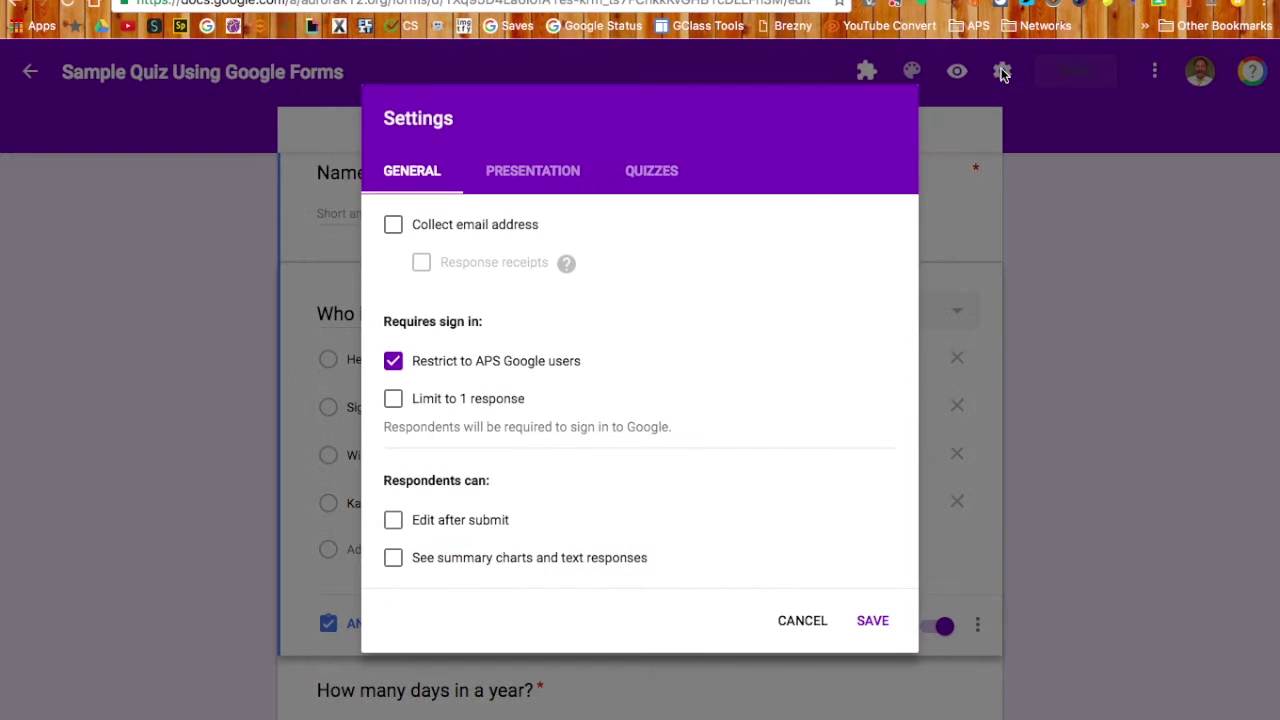
pyautogui.click(645, 173)
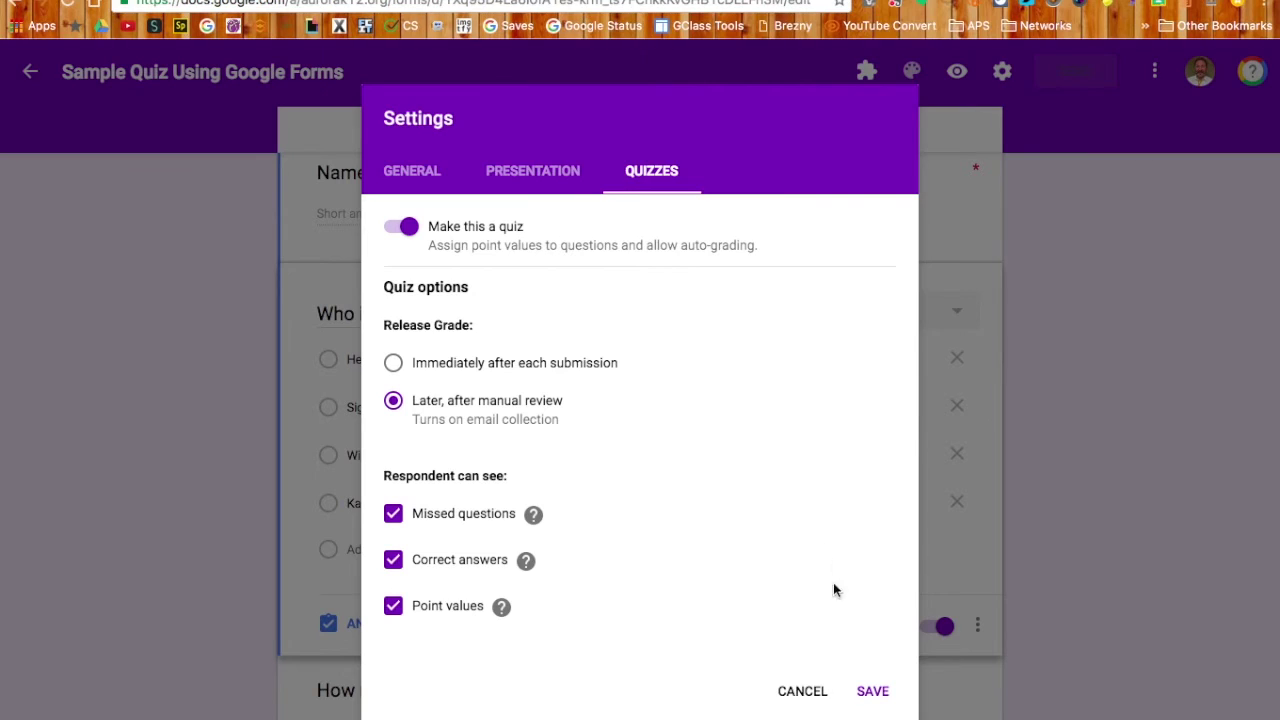
pyautogui.click(802, 691)
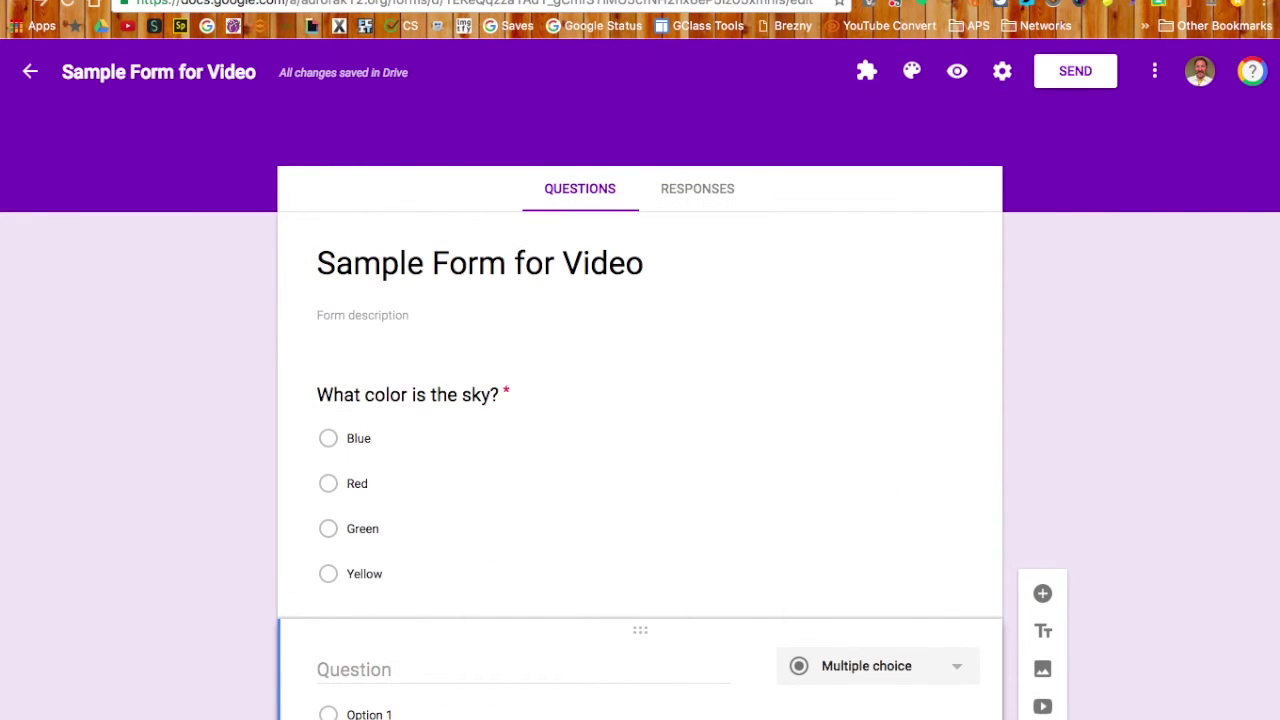